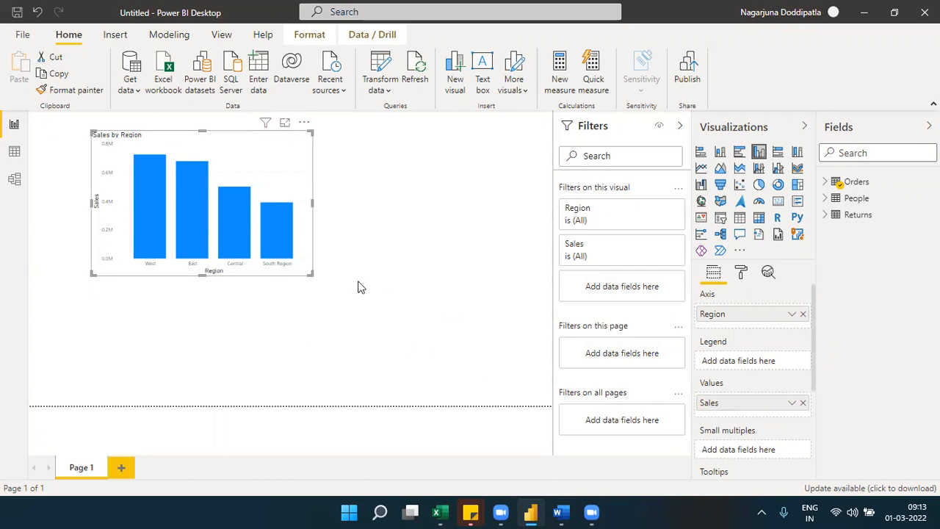
# Enlarge the Sales by Region column chart, place it in the page's upper-left corner, and deselect it
pyautogui.moveTo(309, 271); pyautogui.dragTo(357, 308)
pyautogui.moveTo(327, 188); pyautogui.dragTo(229, 165)
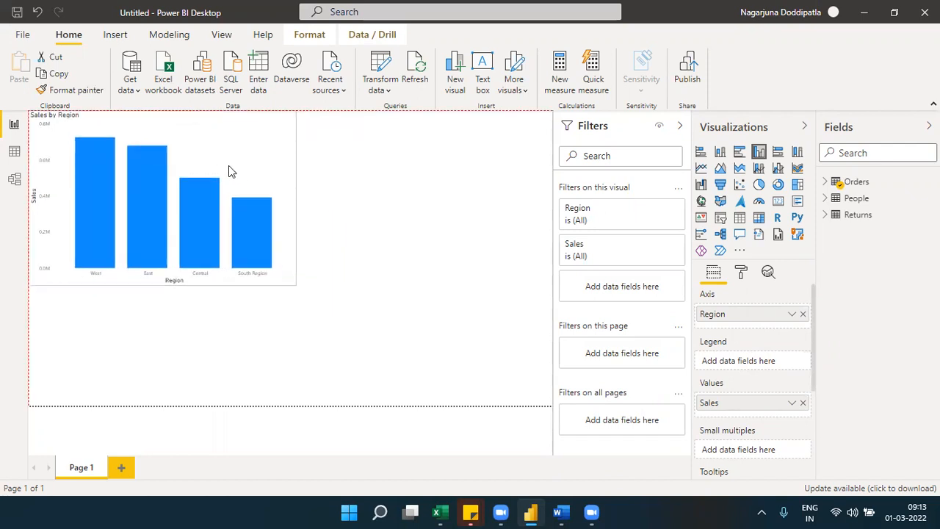
pyautogui.click(434, 243)
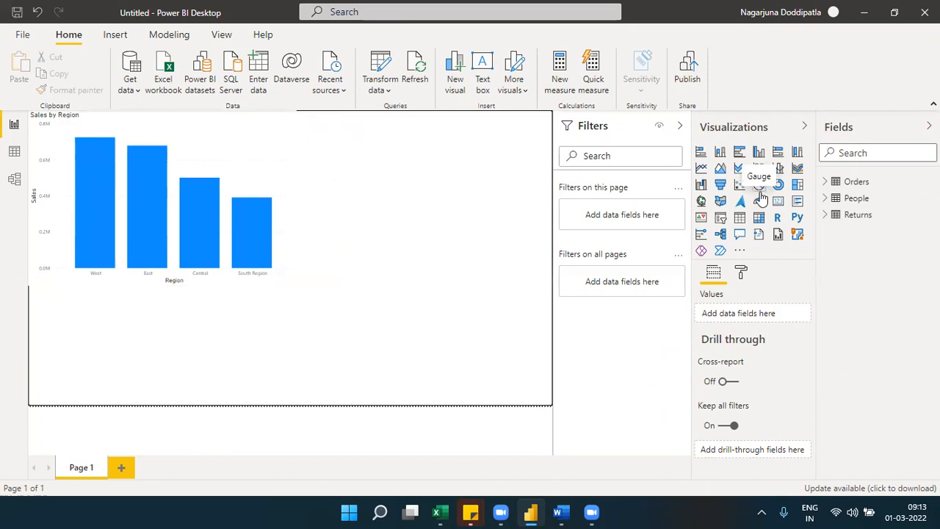
# Add an empty pie chart beside the column chart in the page's upper-right corner and enlarge it to nearly the same height
pyautogui.click(759, 184)
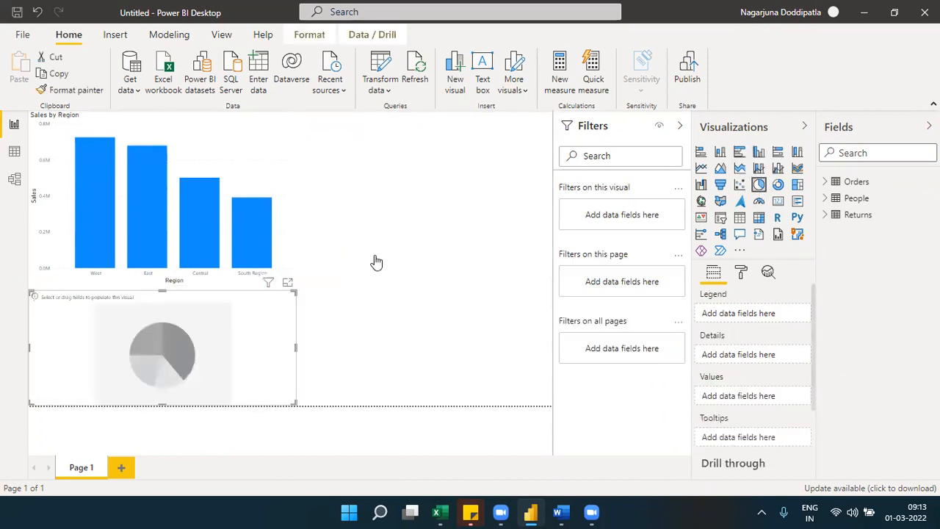
pyautogui.moveTo(227, 338); pyautogui.dragTo(531, 159)
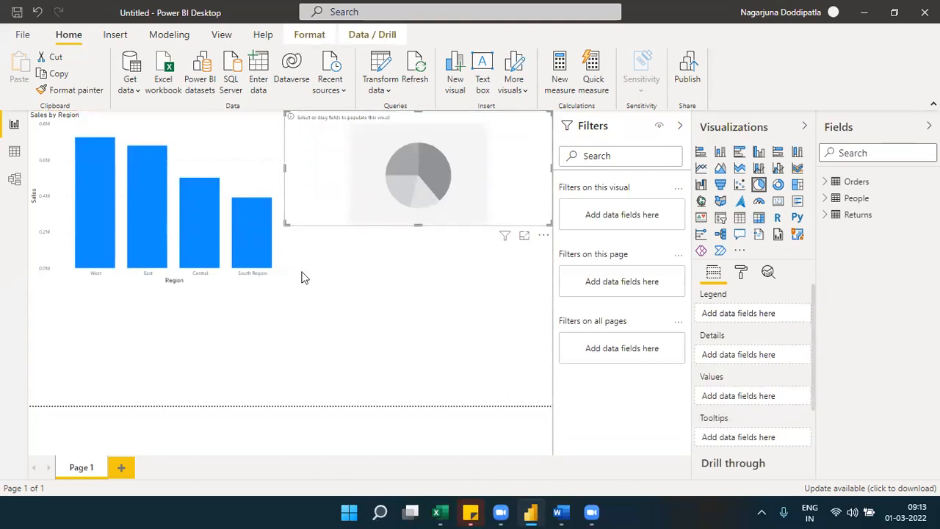
pyautogui.moveTo(285, 224); pyautogui.dragTo(298, 273)
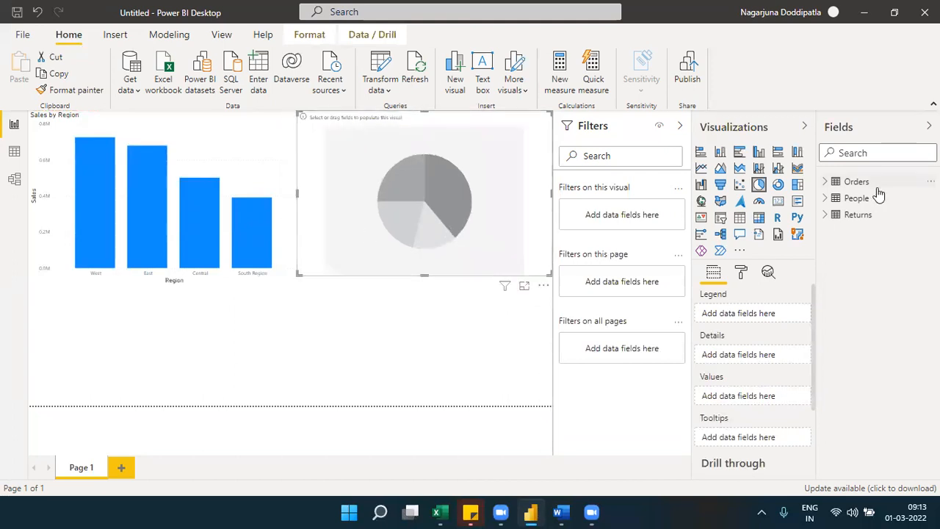
# Assign the Sales field from the Orders table to the pie chart's Values
pyautogui.click(825, 215)
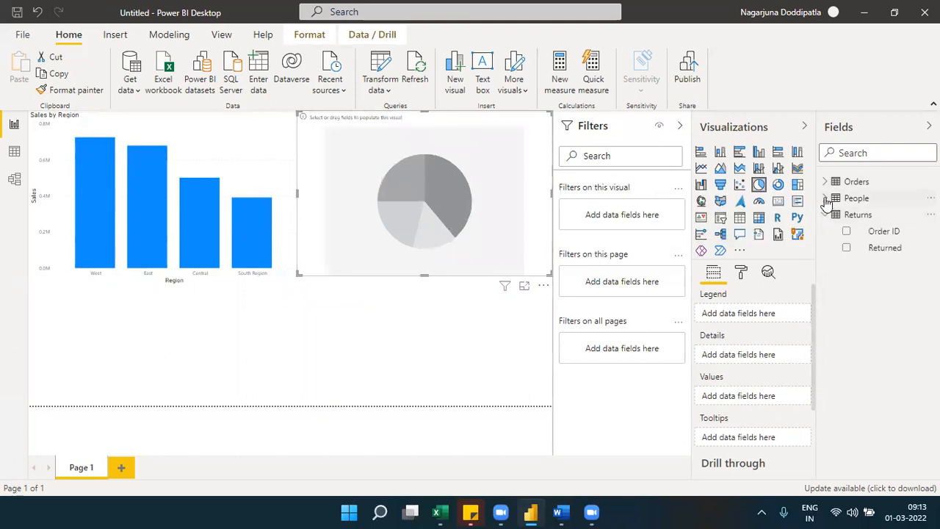
pyautogui.click(825, 198)
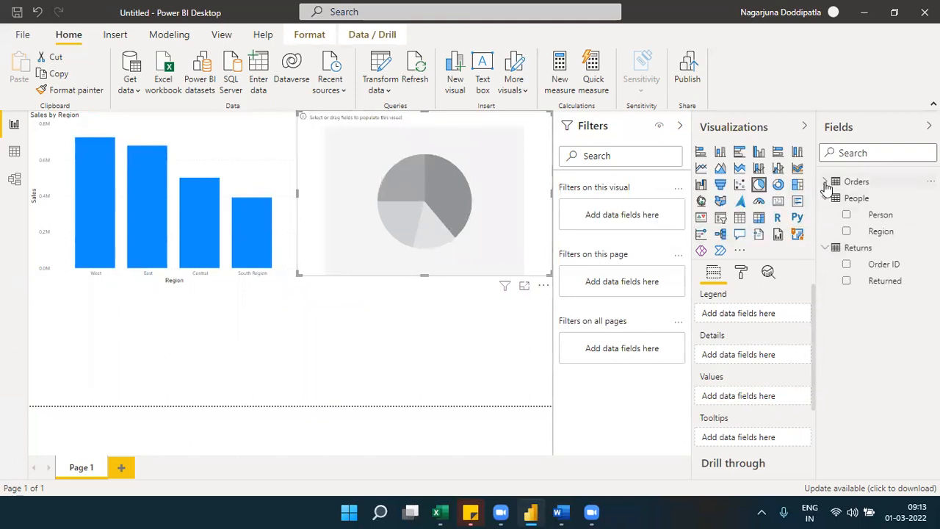
pyautogui.click(825, 182)
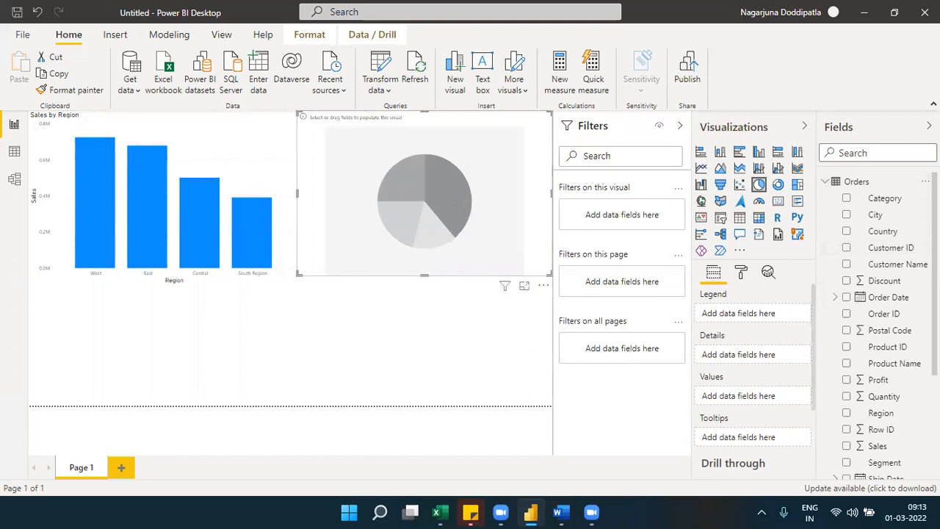
pyautogui.click(20, 187)
pyautogui.click(17, 127)
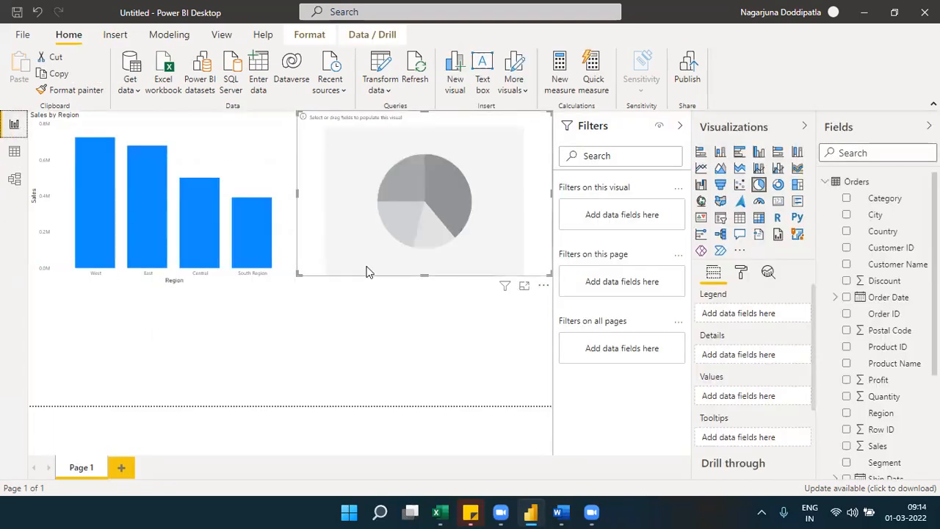
pyautogui.moveTo(875, 445); pyautogui.dragTo(765, 396)
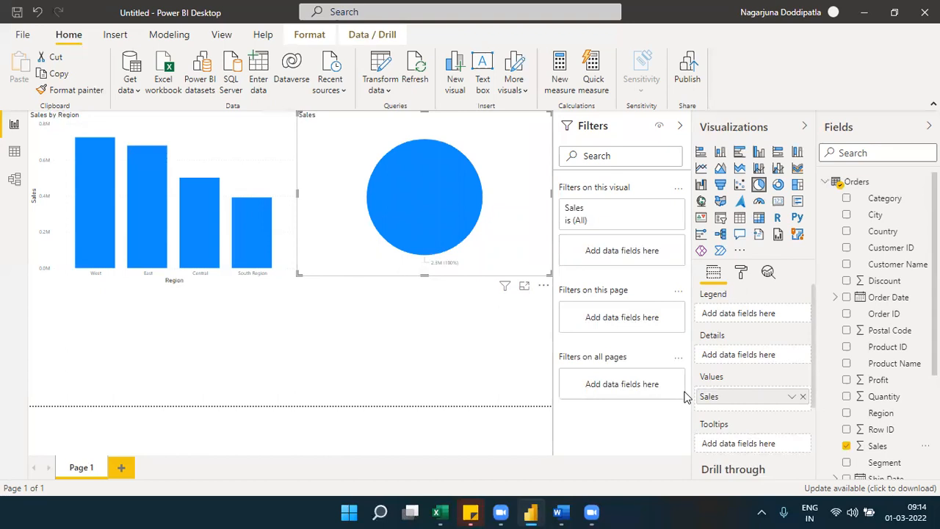
# Assign the Person field from the People table to the pie chart's Details
pyautogui.click(826, 182)
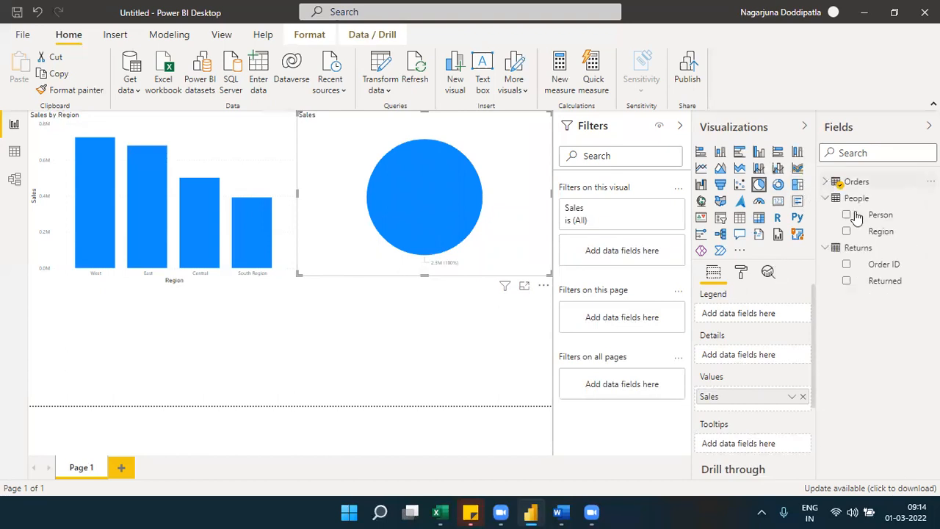
pyautogui.click(880, 220)
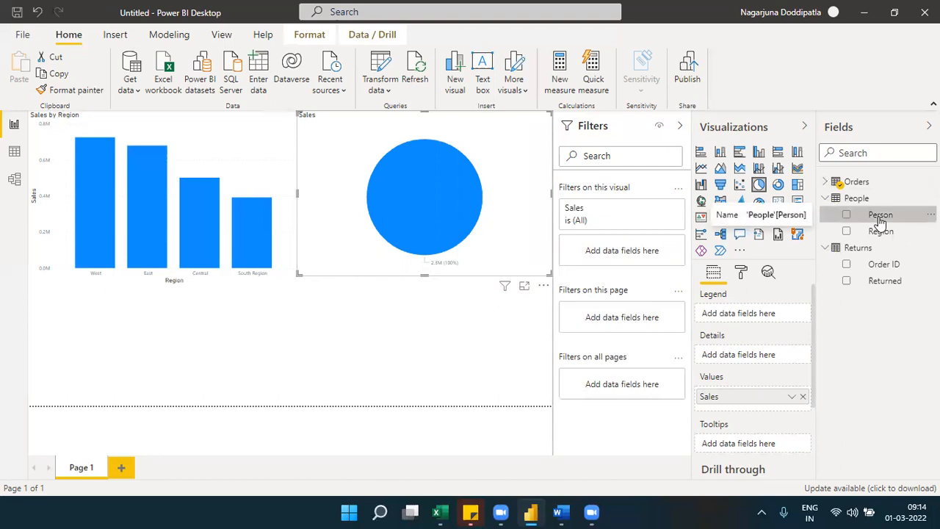
pyautogui.click(880, 218)
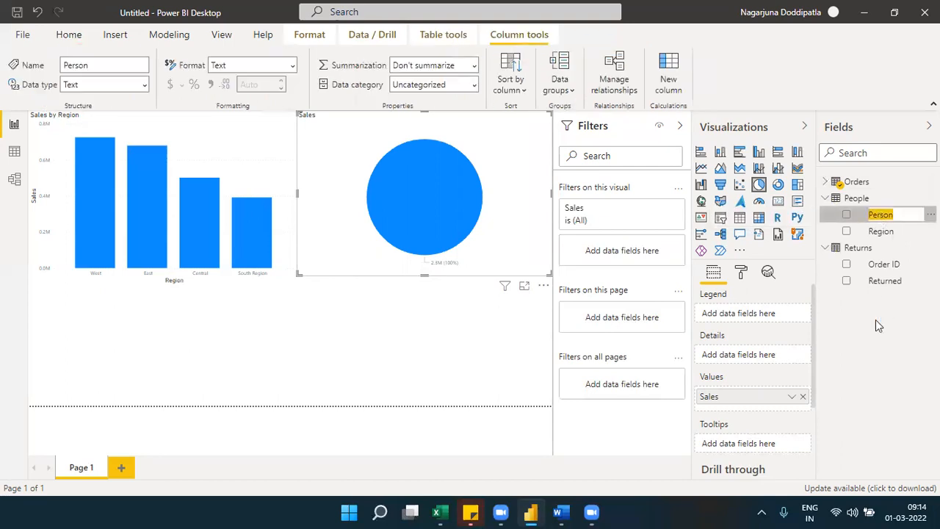
pyautogui.click(875, 319)
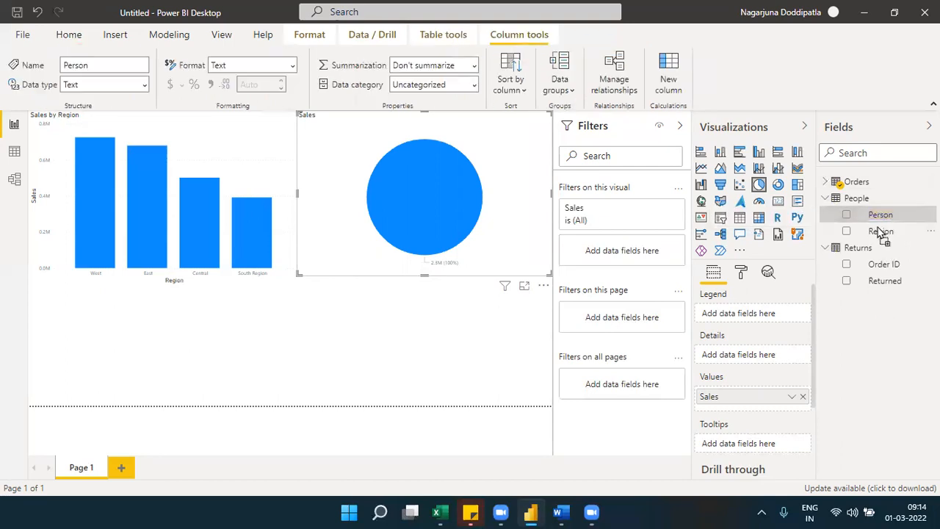
pyautogui.moveTo(807, 317); pyautogui.dragTo(767, 361)
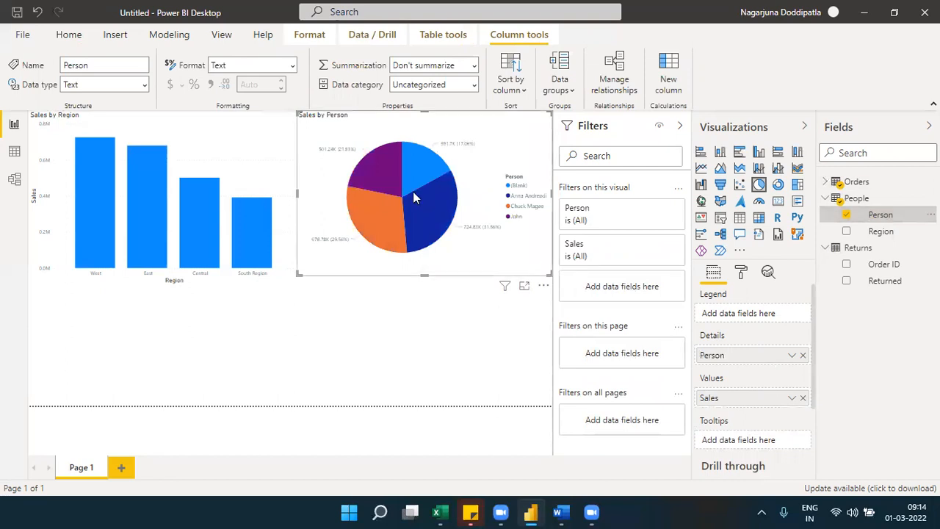
# Add a table visual below the column chart with Customer ID, Customer Name and Product Name from Orders
pyautogui.click(254, 331)
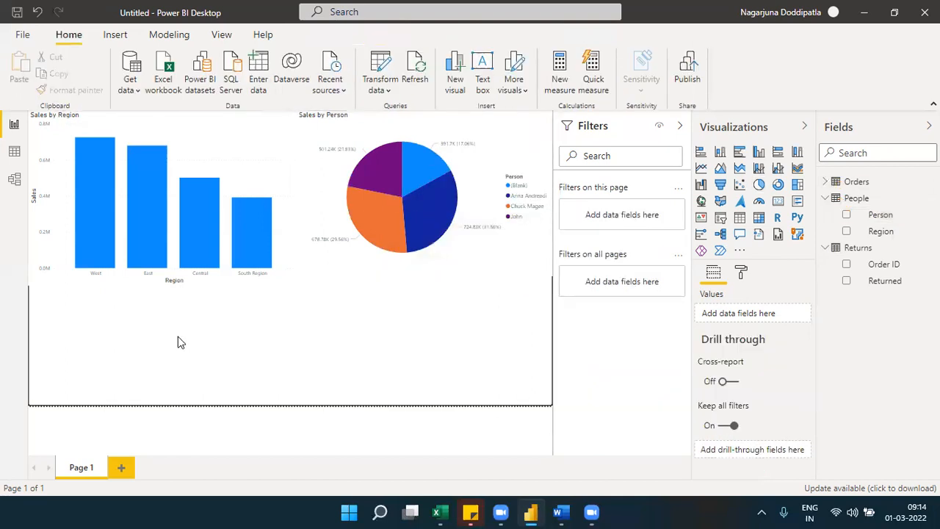
pyautogui.click(739, 218)
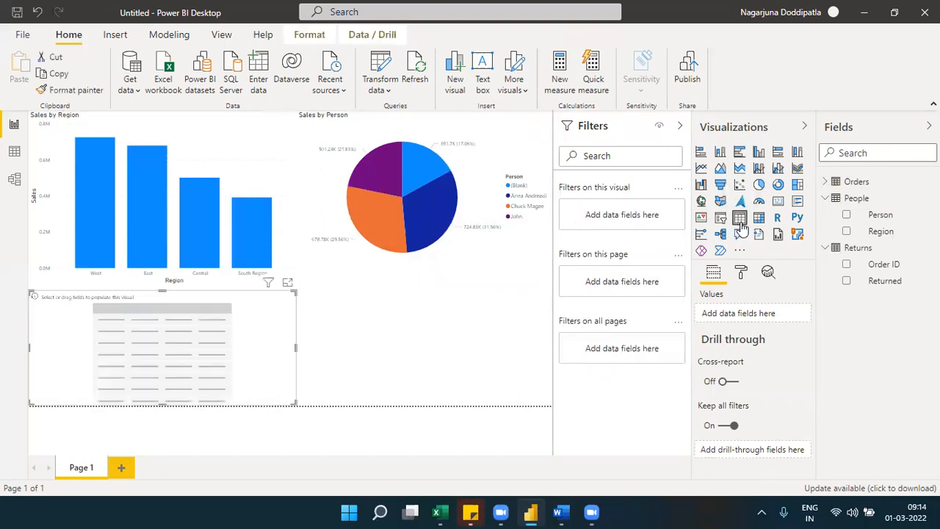
pyautogui.click(826, 183)
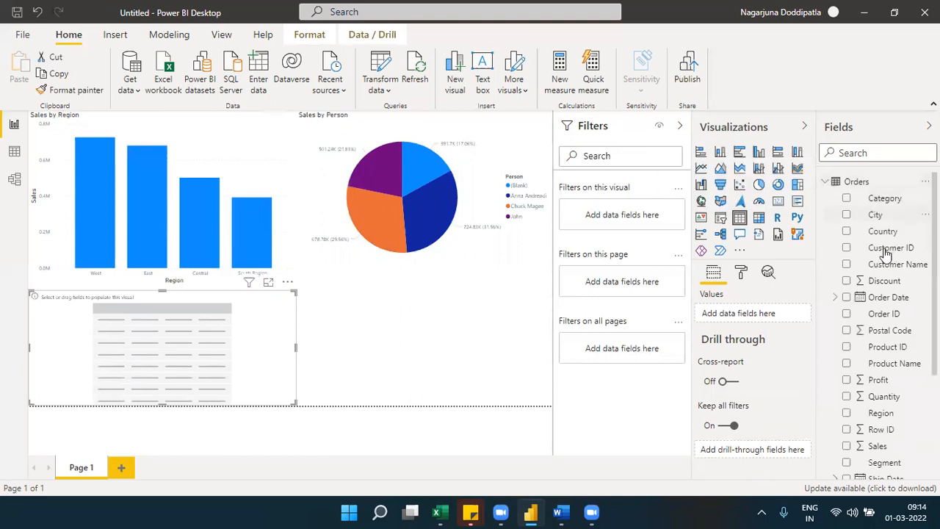
pyautogui.moveTo(886, 253); pyautogui.dragTo(772, 324)
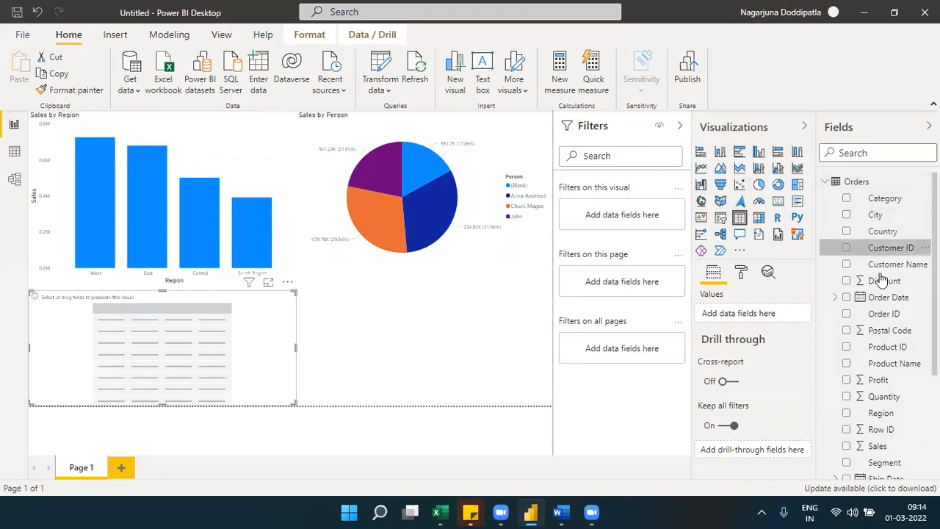
pyautogui.moveTo(893, 273); pyautogui.dragTo(787, 332)
pyautogui.moveTo(896, 366); pyautogui.dragTo(772, 343)
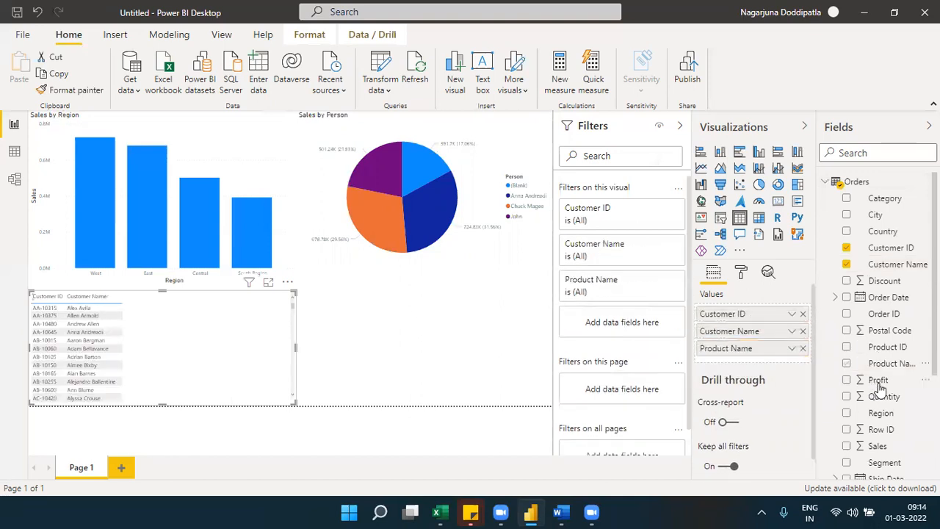
# Add Profit, Quantity, Region and Sales to the table and widen it to the full page width
pyautogui.moveTo(778, 376); pyautogui.dragTo(771, 371)
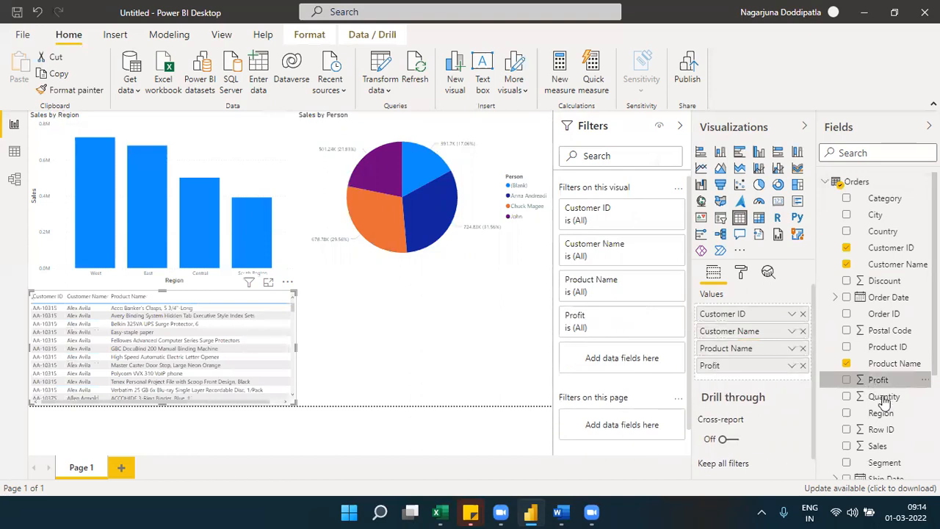
pyautogui.moveTo(884, 400); pyautogui.dragTo(783, 380)
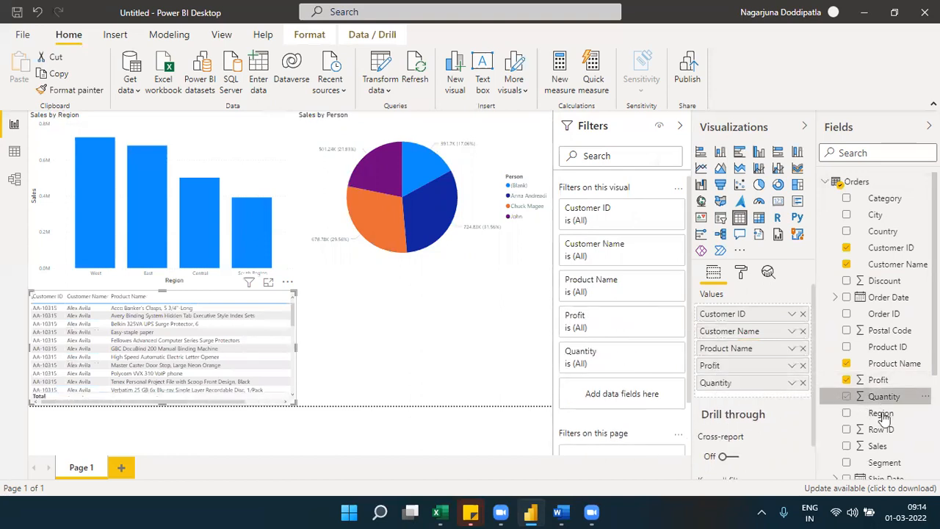
pyautogui.moveTo(888, 415); pyautogui.dragTo(786, 393)
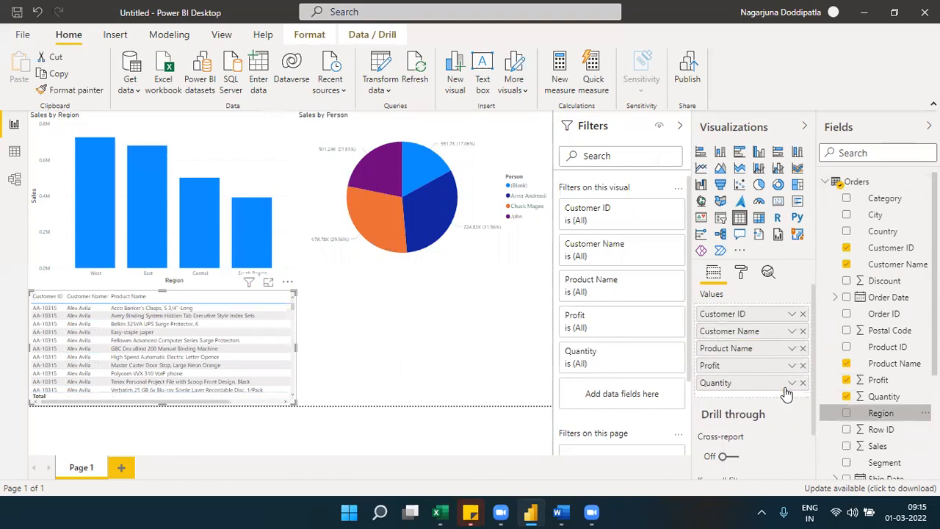
pyautogui.moveTo(871, 416); pyautogui.dragTo(766, 397)
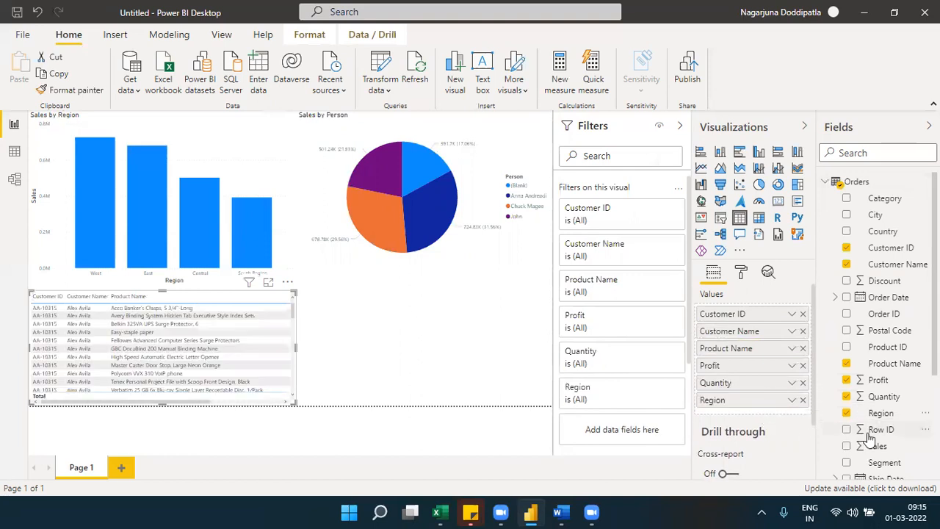
pyautogui.moveTo(878, 447); pyautogui.dragTo(777, 415)
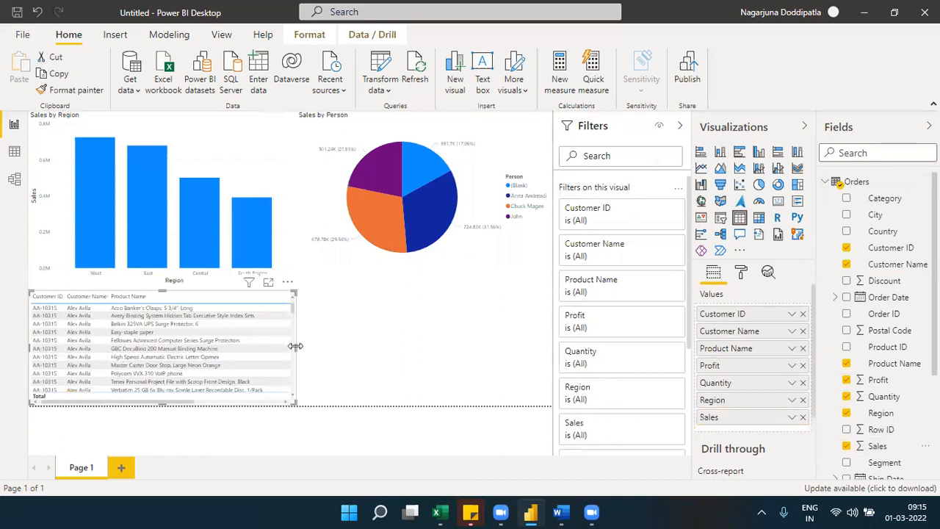
pyautogui.moveTo(556, 397); pyautogui.dragTo(552, 396)
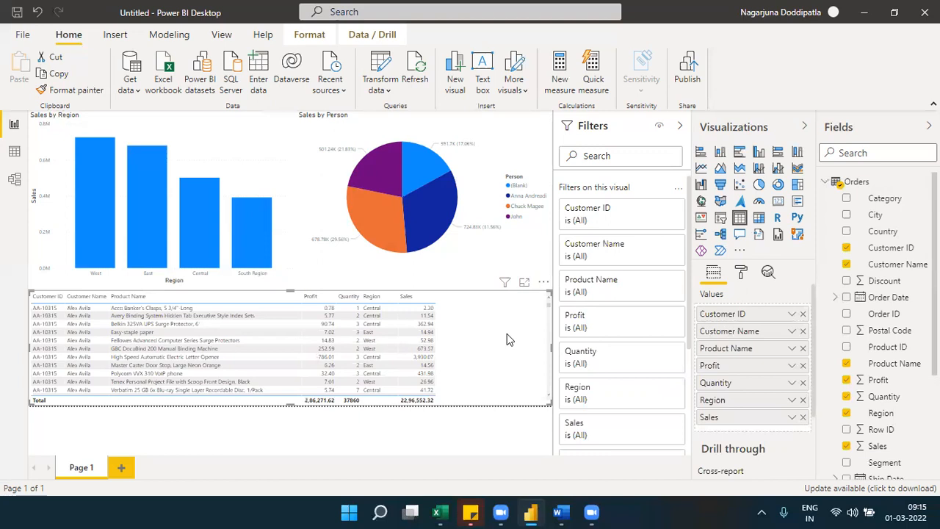
# Review which fields and source tables the pie chart, the table and the column chart use
pyautogui.click(412, 121)
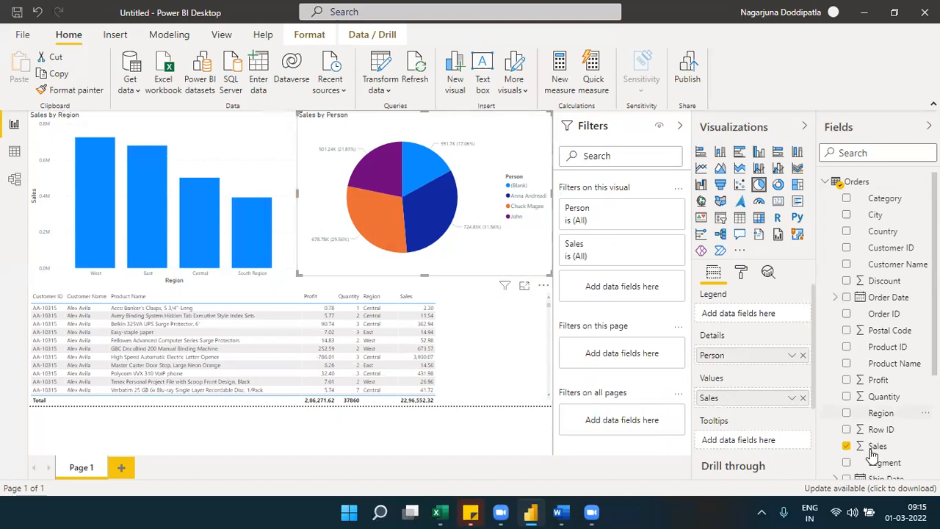
pyautogui.click(827, 183)
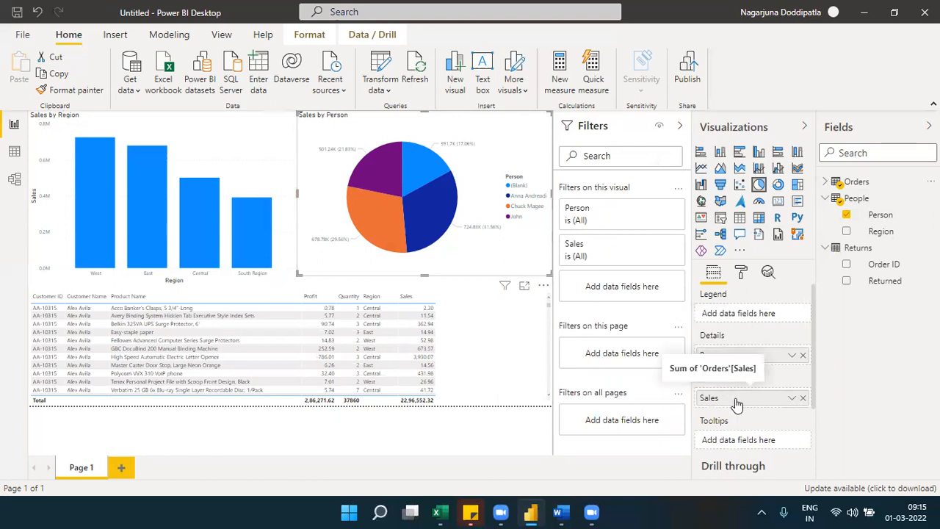
pyautogui.click(482, 311)
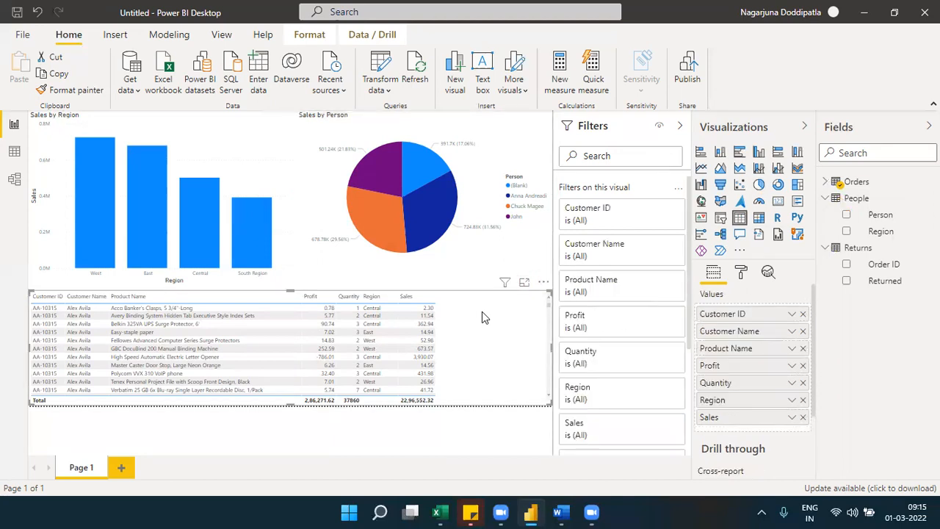
pyautogui.click(227, 131)
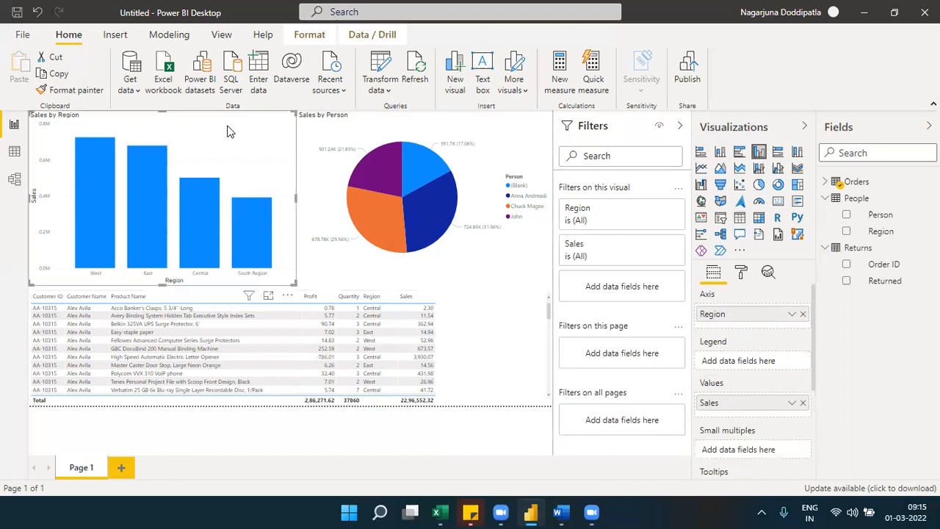
pyautogui.click(826, 183)
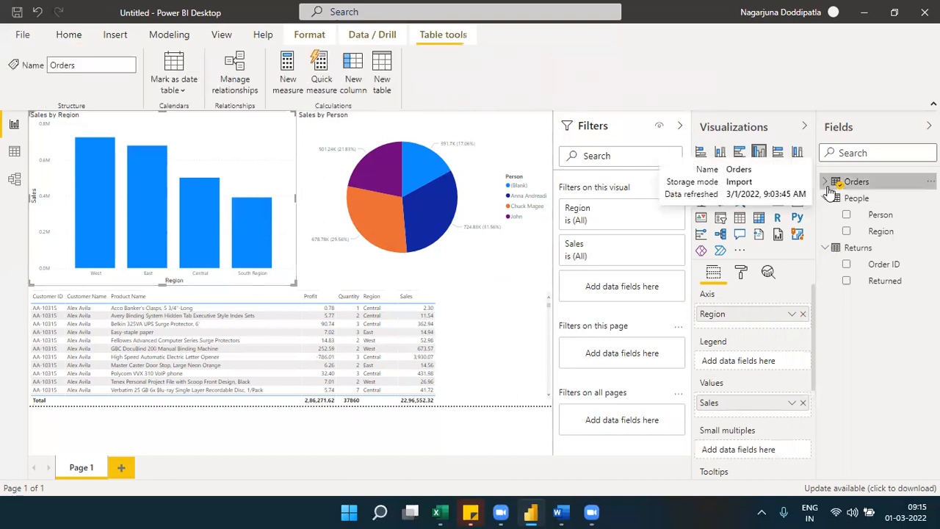
pyautogui.click(826, 182)
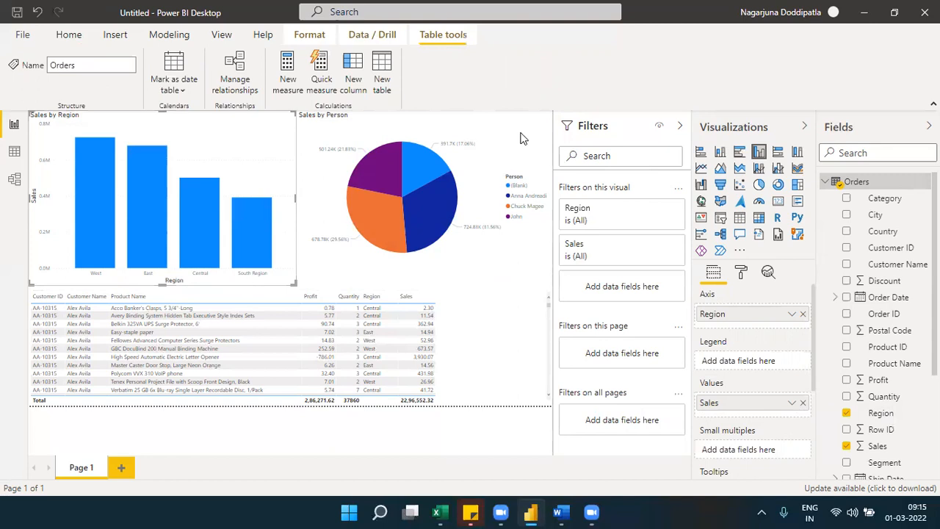
# Collapse the Filters pane and shrink the Sales by Person pie chart, keeping its upper-left corner in place
pyautogui.click(612, 125)
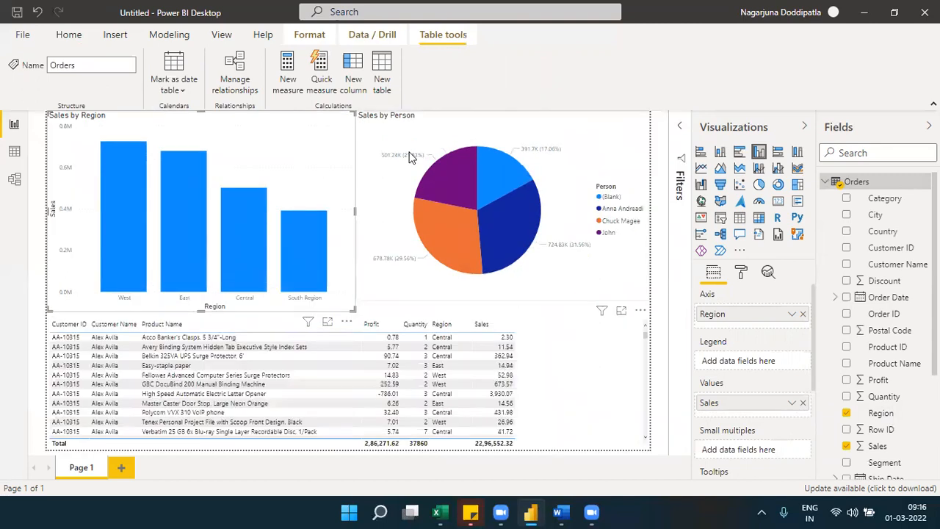
pyautogui.click(491, 180)
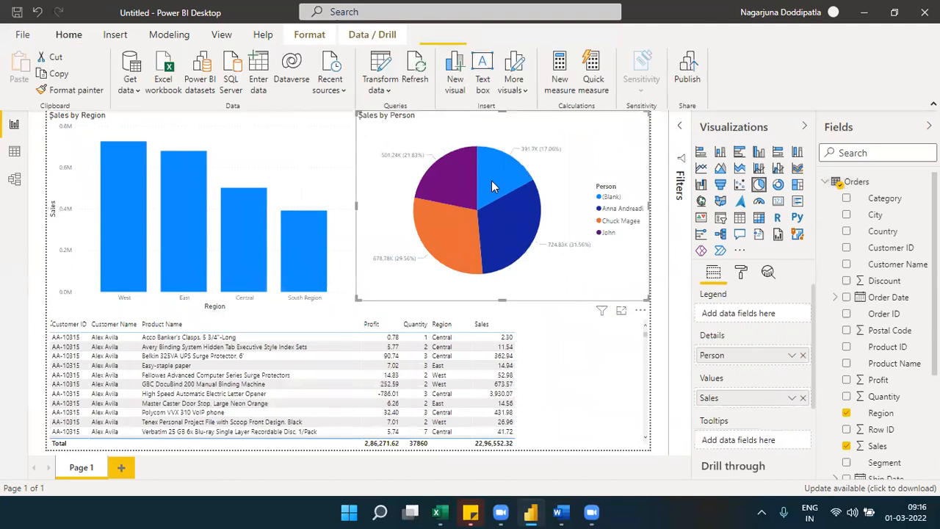
pyautogui.moveTo(644, 297); pyautogui.dragTo(617, 252)
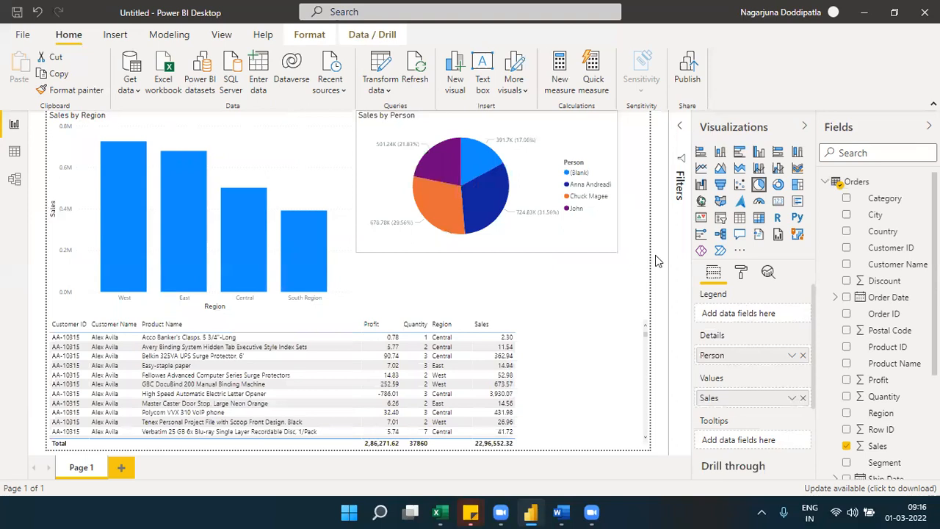
# Narrow the customer order table to about the width of the Sales by Region column chart above it
pyautogui.click(650, 434)
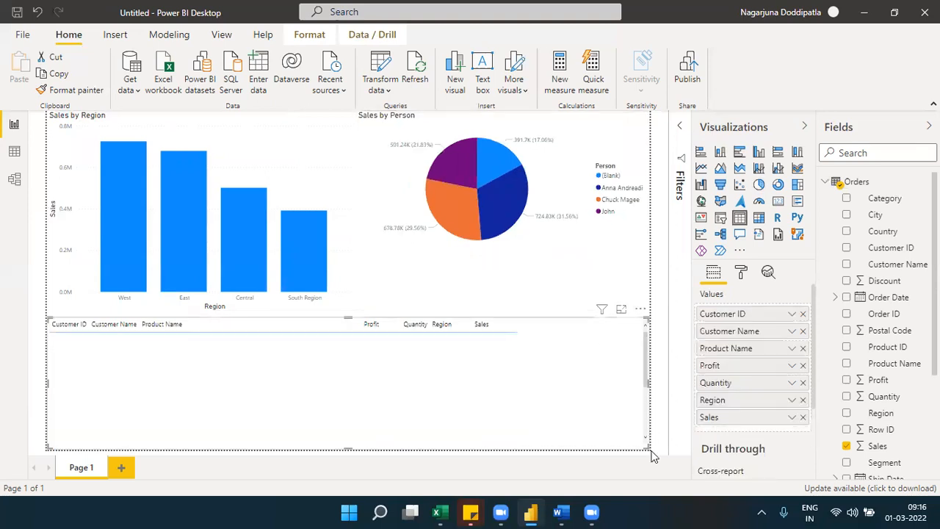
pyautogui.moveTo(650, 449); pyautogui.dragTo(338, 461)
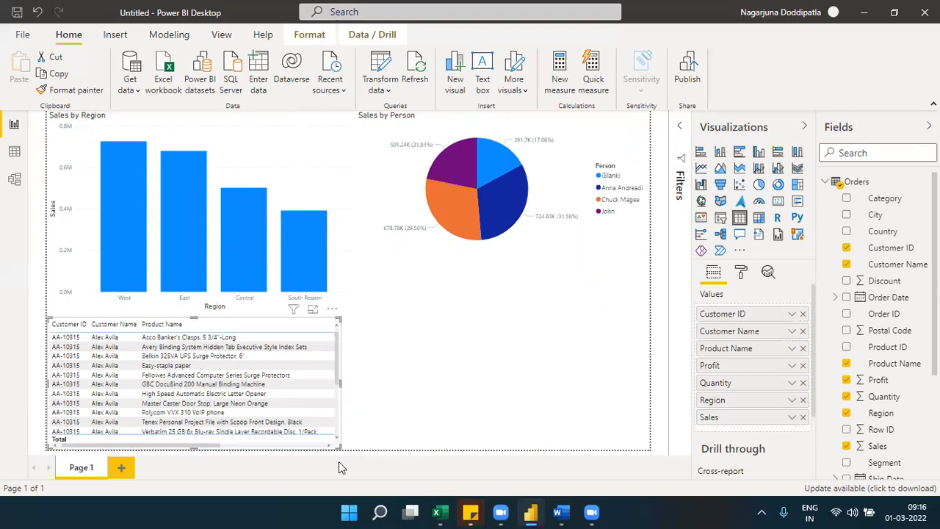
# Add a blank line chart in the freed space beside the table and extend it upward to just below the pie chart
pyautogui.click(433, 357)
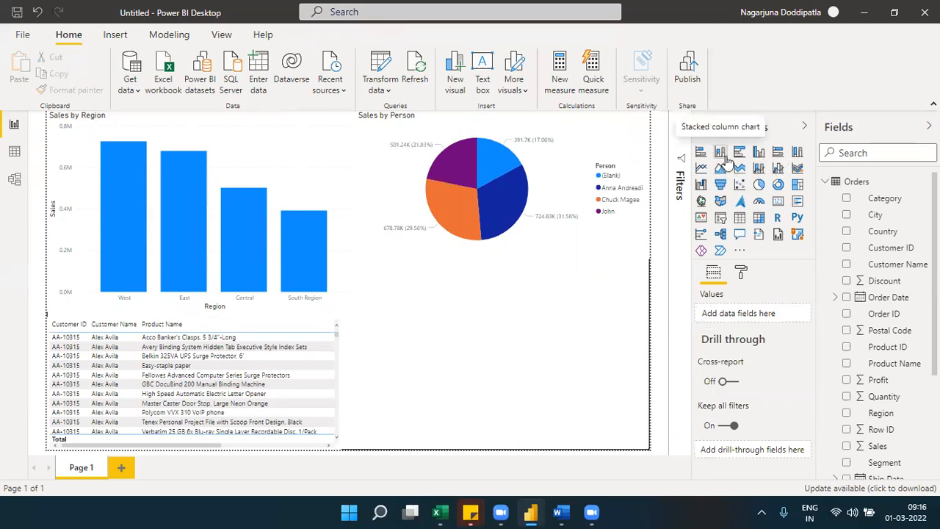
pyautogui.click(701, 168)
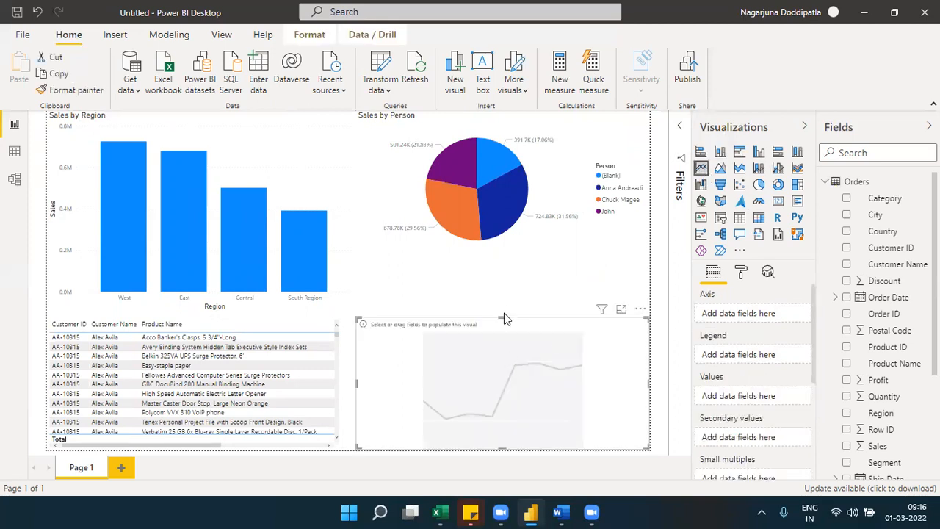
pyautogui.moveTo(503, 315); pyautogui.dragTo(503, 251)
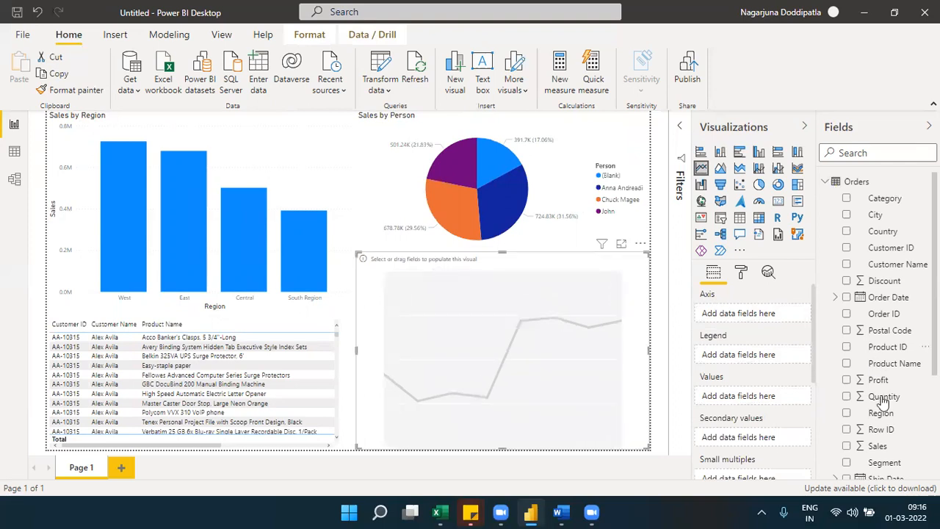
# Plot Profit by the Month level of the Order Date hierarchy in the line chart
pyautogui.click(834, 298)
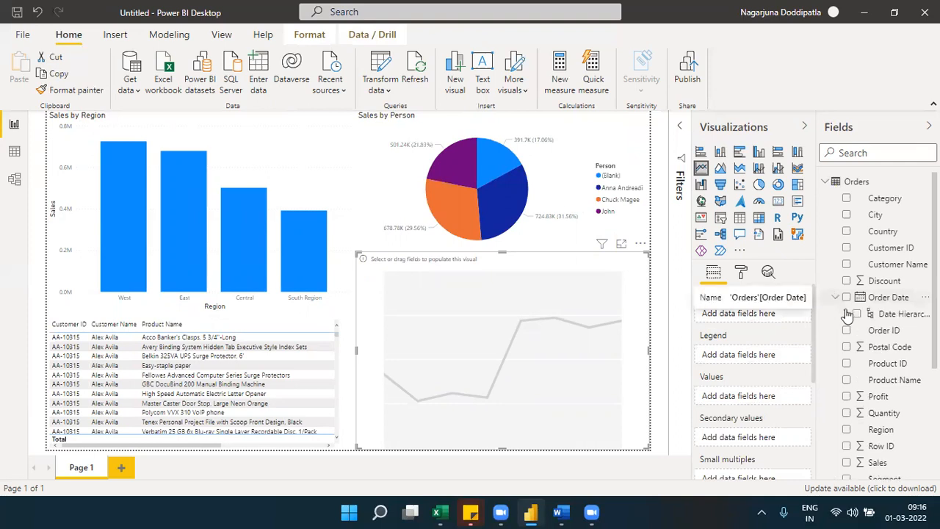
pyautogui.click(845, 315)
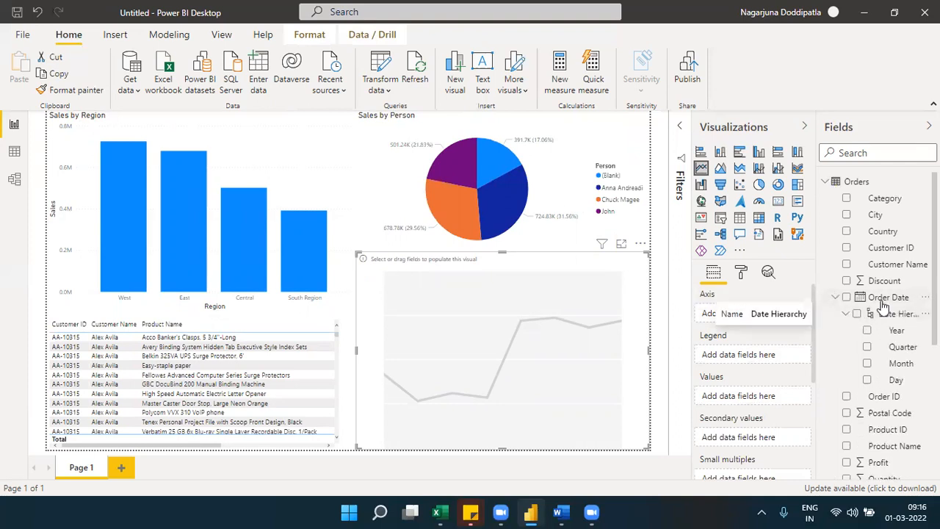
pyautogui.click(881, 299)
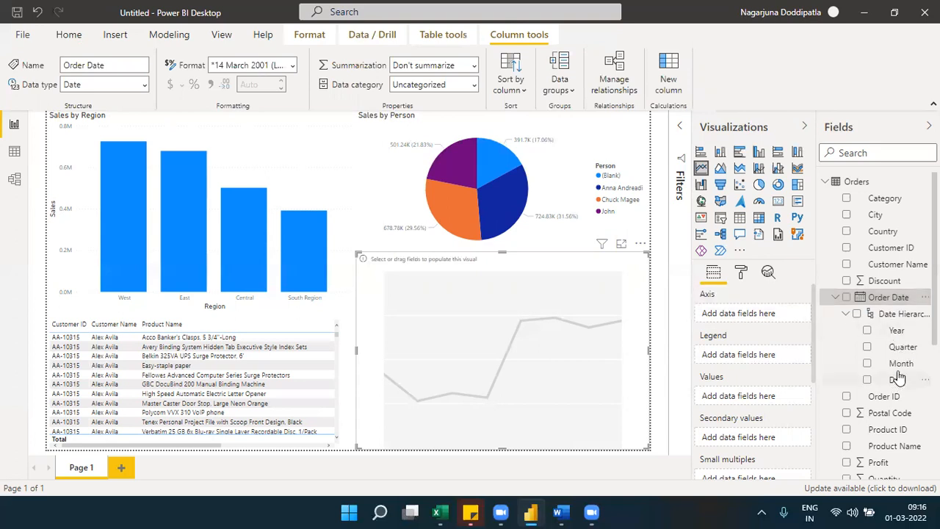
pyautogui.moveTo(901, 369); pyautogui.dragTo(760, 322)
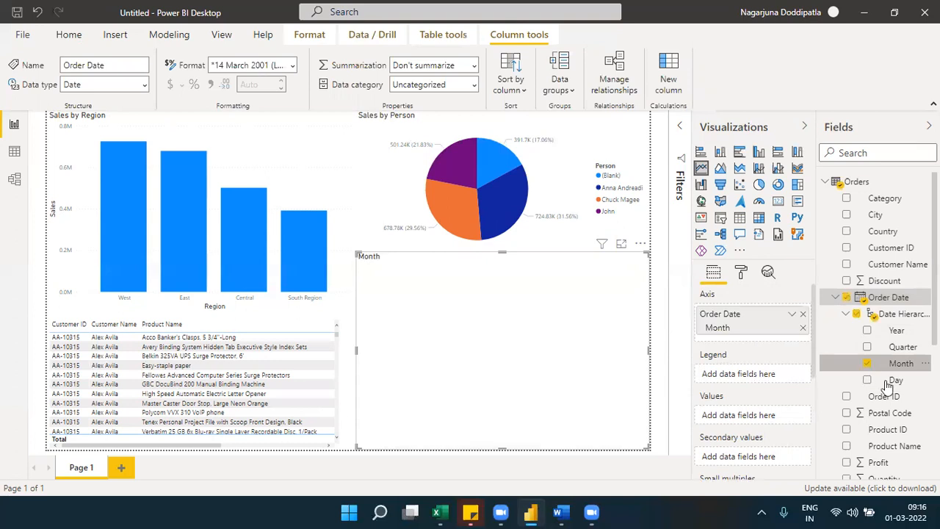
pyautogui.moveTo(794, 433); pyautogui.dragTo(770, 418)
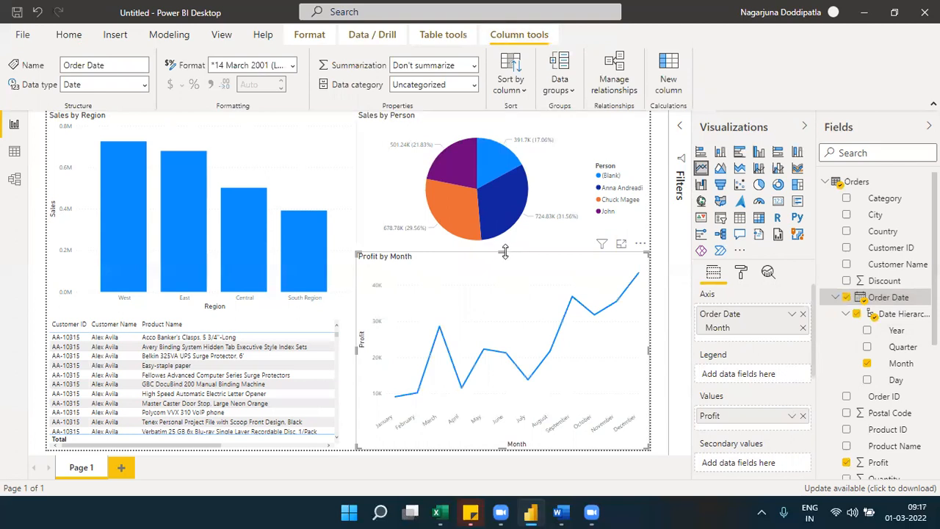
# Lower the upper edge of the Profit by Month line chart and extend the Sales by Person pie chart down toward it
pyautogui.moveTo(502, 252); pyautogui.dragTo(505, 280)
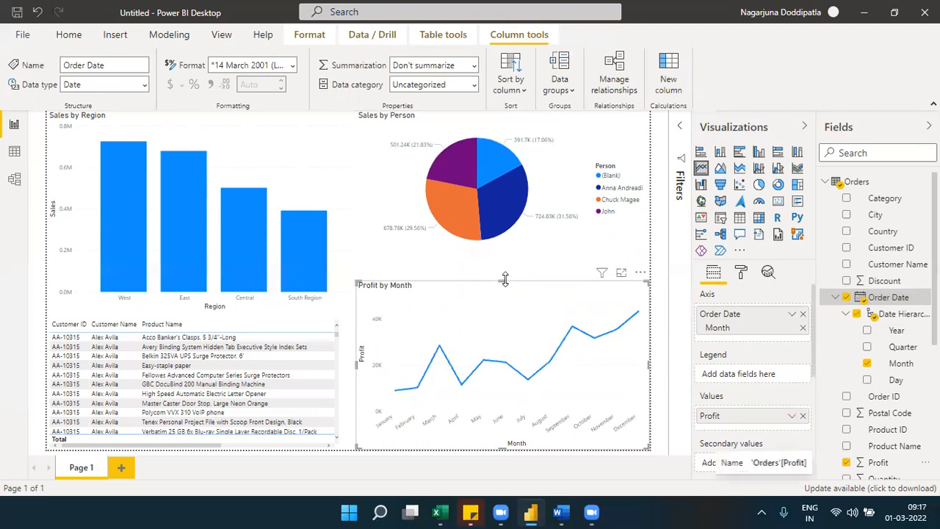
pyautogui.click(404, 251)
pyautogui.click(455, 253)
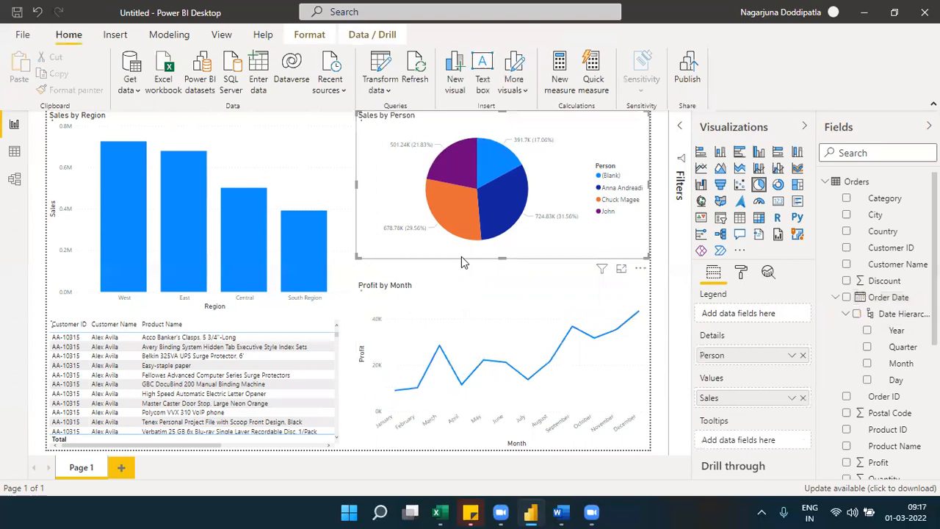
pyautogui.moveTo(502, 257); pyautogui.dragTo(504, 273)
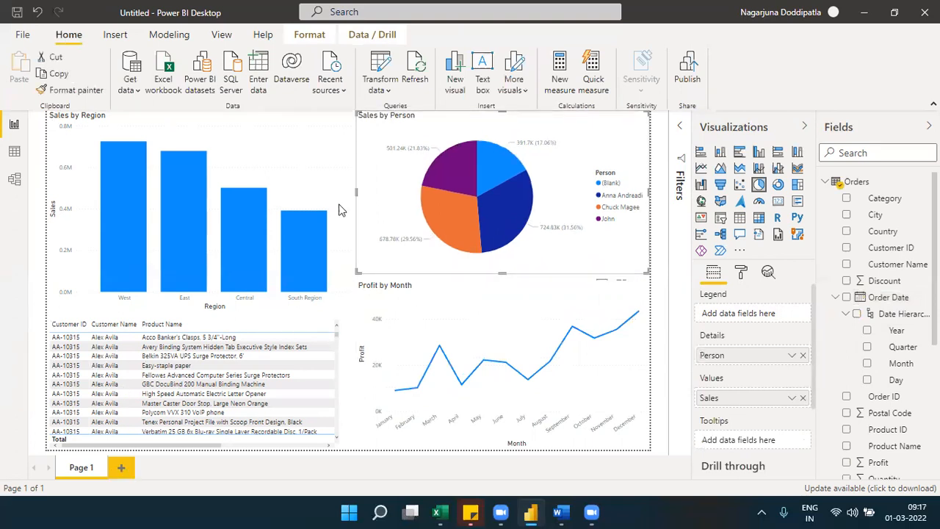
# Add a second report page and insert an enlarged blank donut chart in its upper-left corner
pyautogui.click(121, 468)
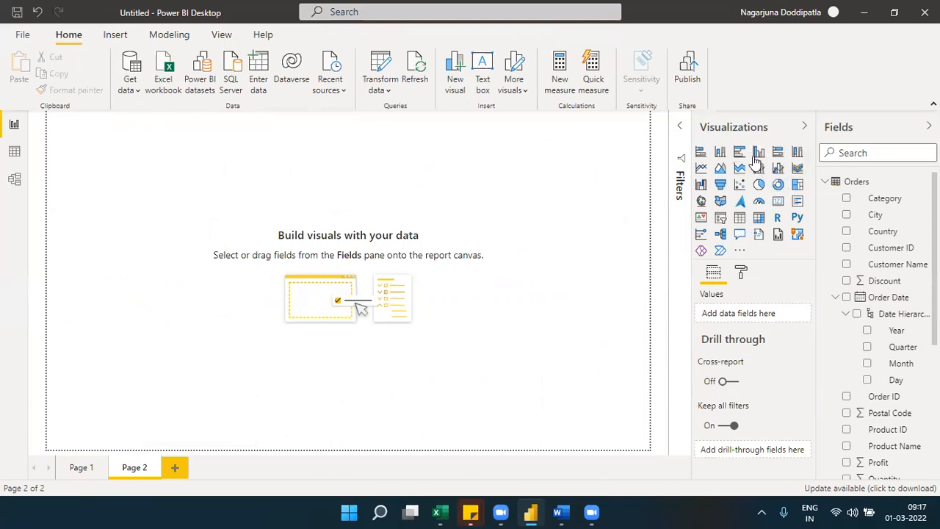
pyautogui.click(777, 185)
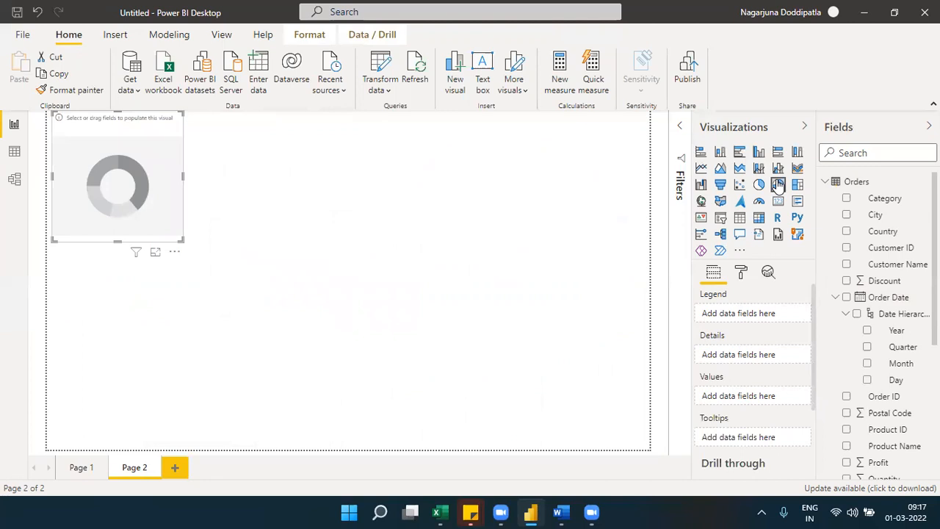
pyautogui.moveTo(182, 240); pyautogui.dragTo(313, 275)
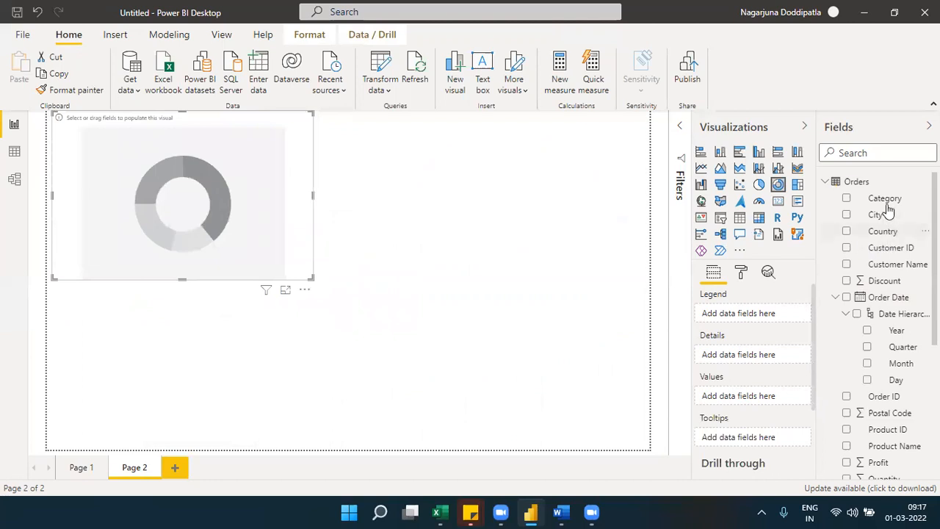
# Set the donut chart's details to Category and its values to Profit, and narrow the chart slightly
pyautogui.moveTo(883, 204); pyautogui.dragTo(772, 360)
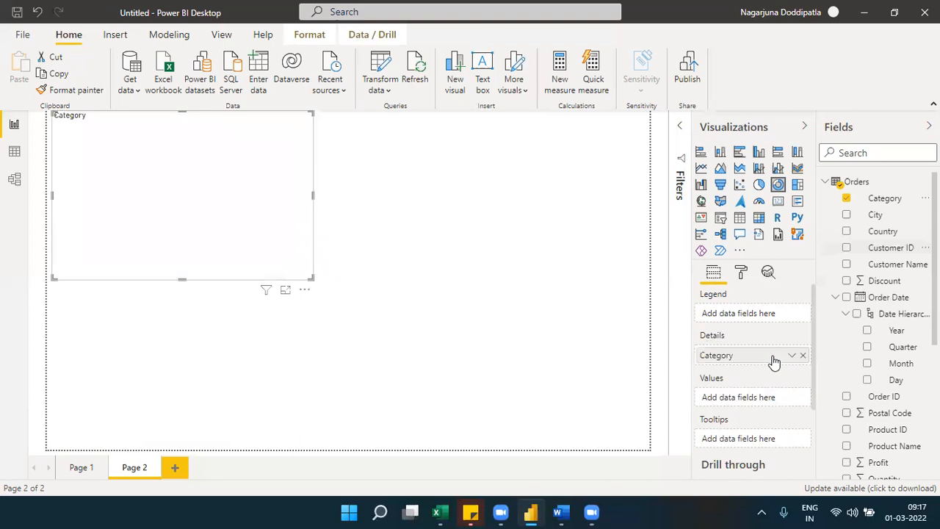
pyautogui.moveTo(882, 466); pyautogui.dragTo(771, 409)
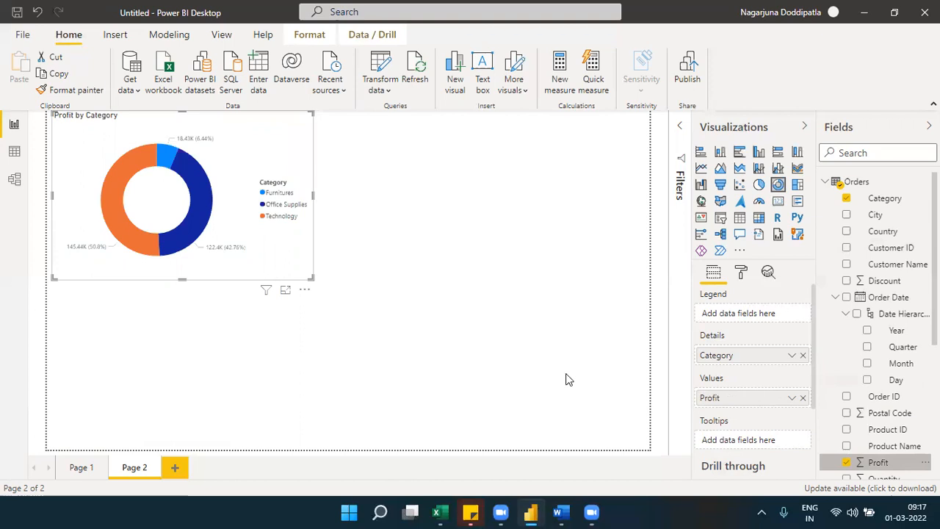
pyautogui.click(351, 312)
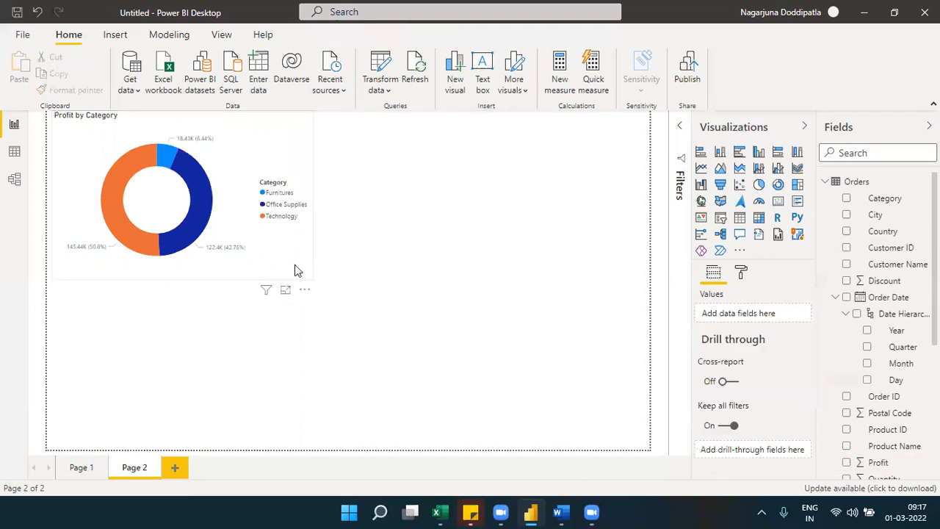
pyautogui.click(296, 272)
pyautogui.moveTo(311, 278); pyautogui.dragTo(283, 277)
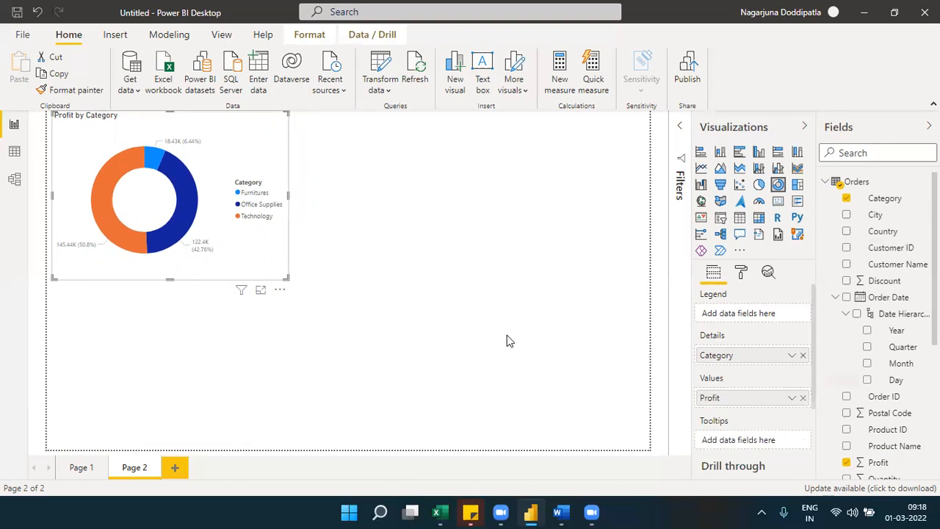
pyautogui.click(80, 468)
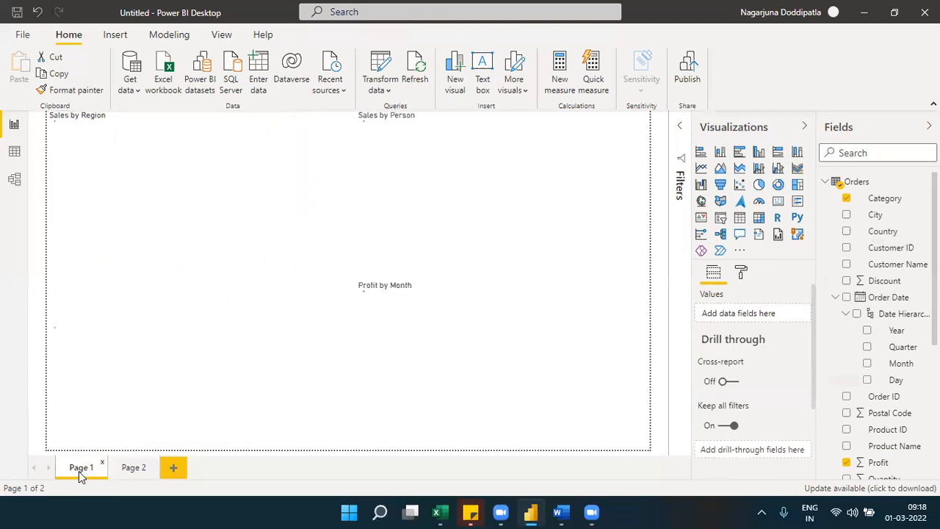
pyautogui.click(127, 470)
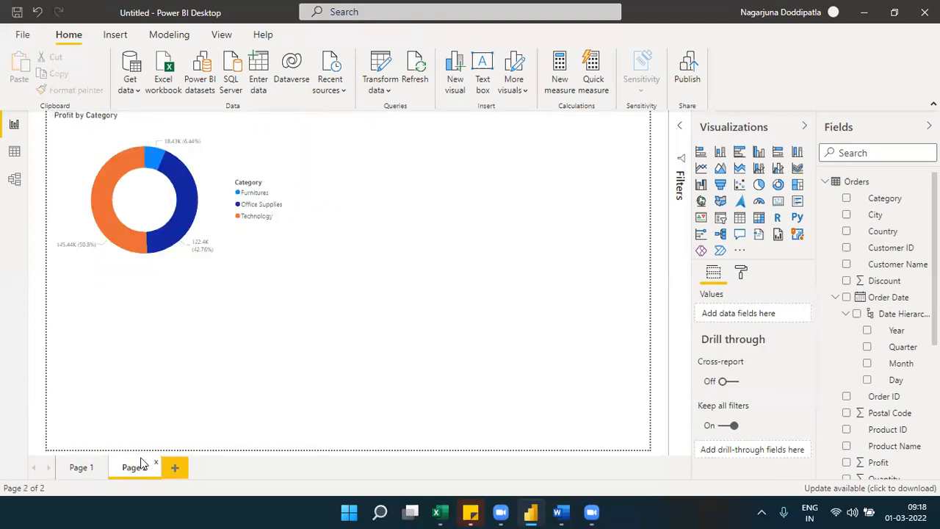
pyautogui.click(341, 346)
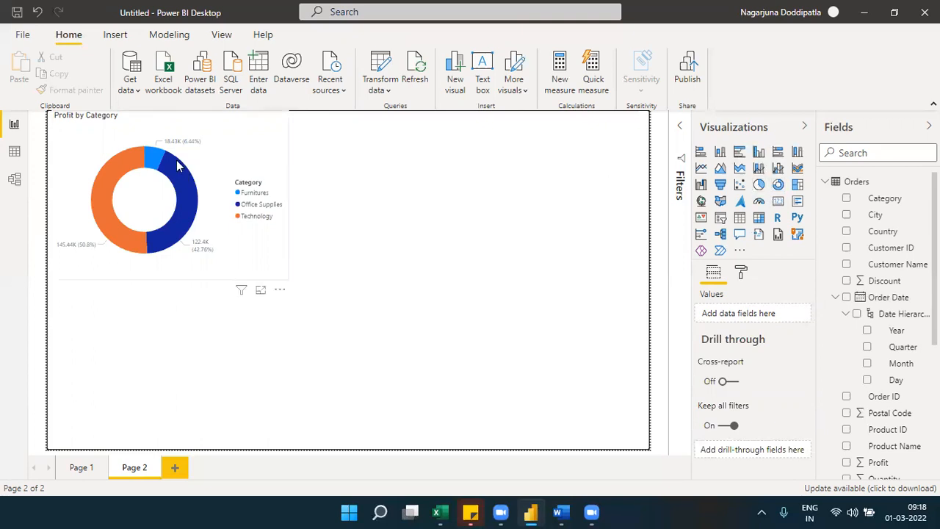
# Alternate the Profit by Category visual between pie and donut chart types, finishing with the pie chart
pyautogui.click(207, 143)
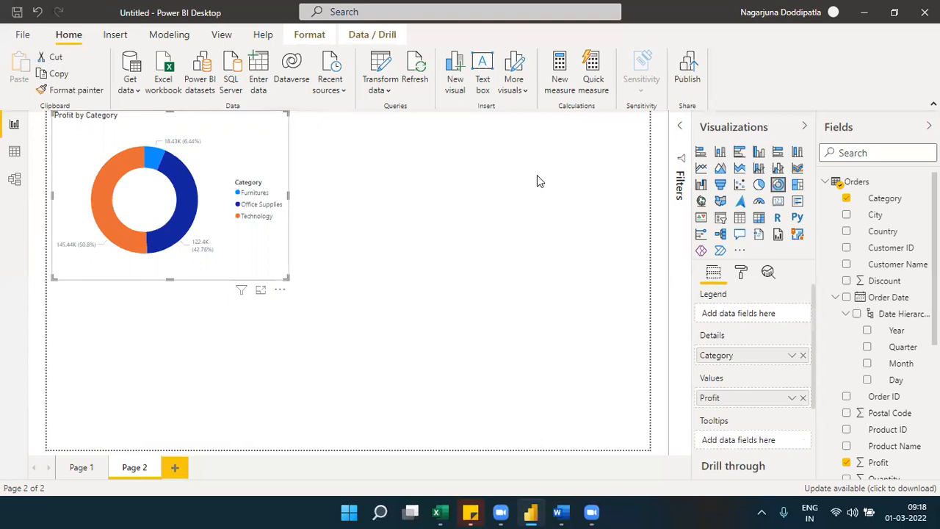
pyautogui.click(759, 185)
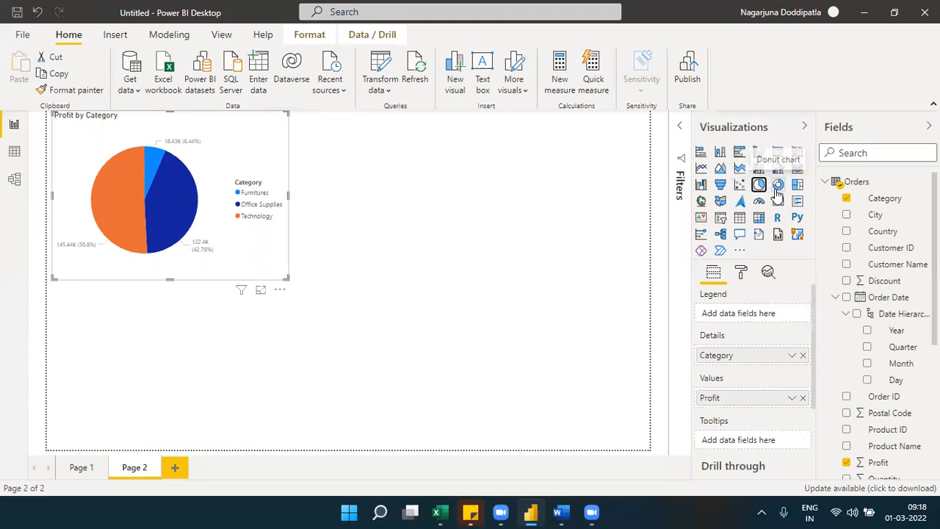
pyautogui.click(777, 185)
pyautogui.click(760, 191)
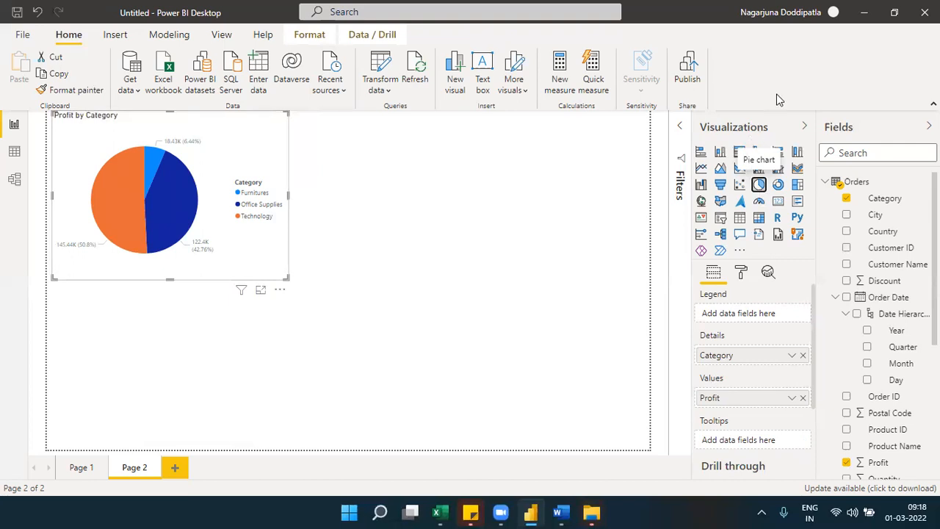
# Try the Profit by Category visual as clustered column, clustered bar, stacked column and 100% stacked bar charts, and return it to a donut
pyautogui.click(759, 153)
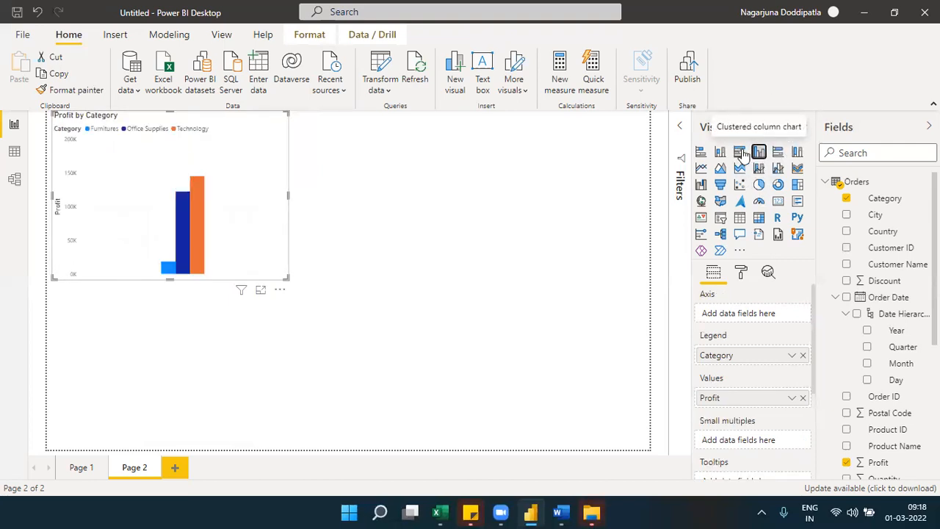
pyautogui.click(739, 153)
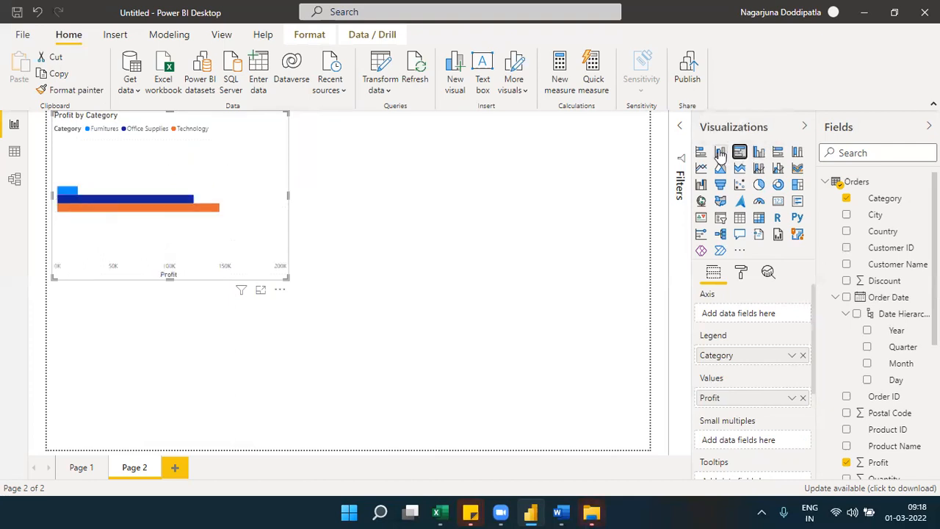
pyautogui.click(720, 153)
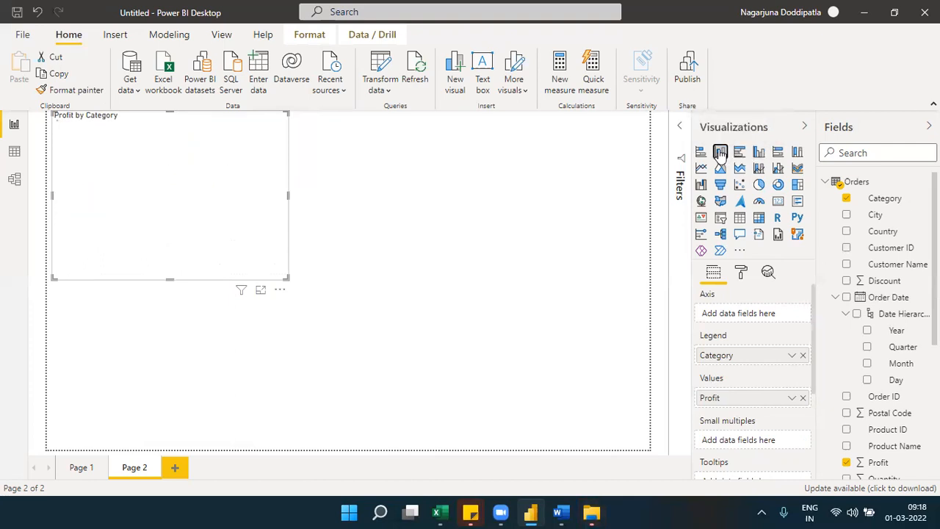
pyautogui.click(779, 152)
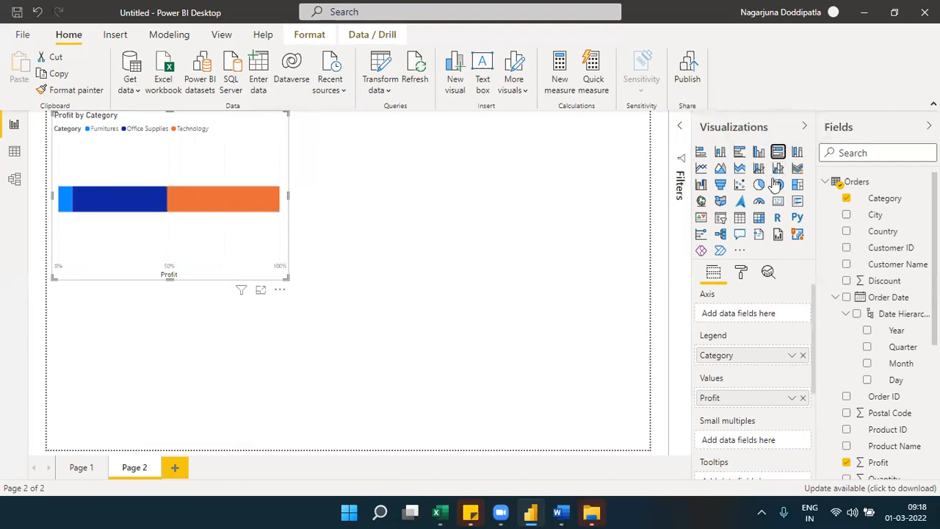
pyautogui.click(777, 185)
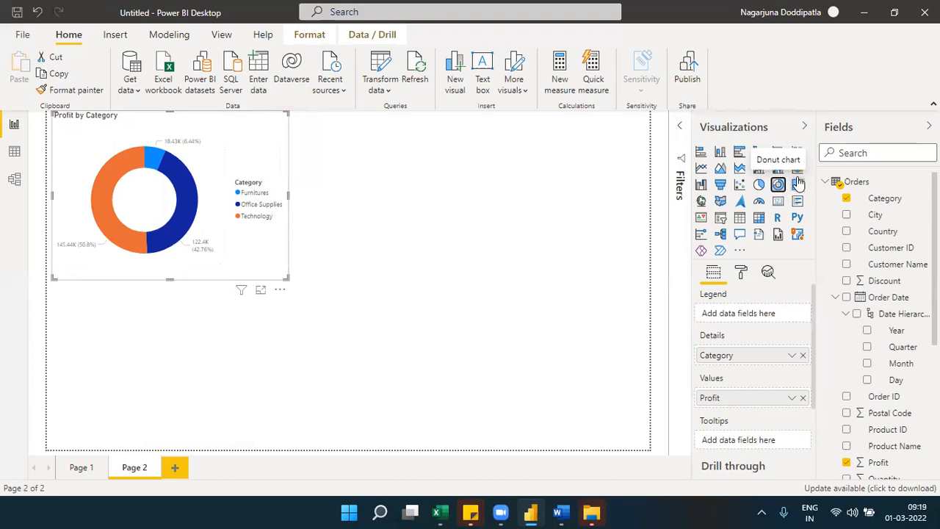
# Try the Profit by Category visual as a treemap and as a table, and restore the donut chart
pyautogui.click(798, 185)
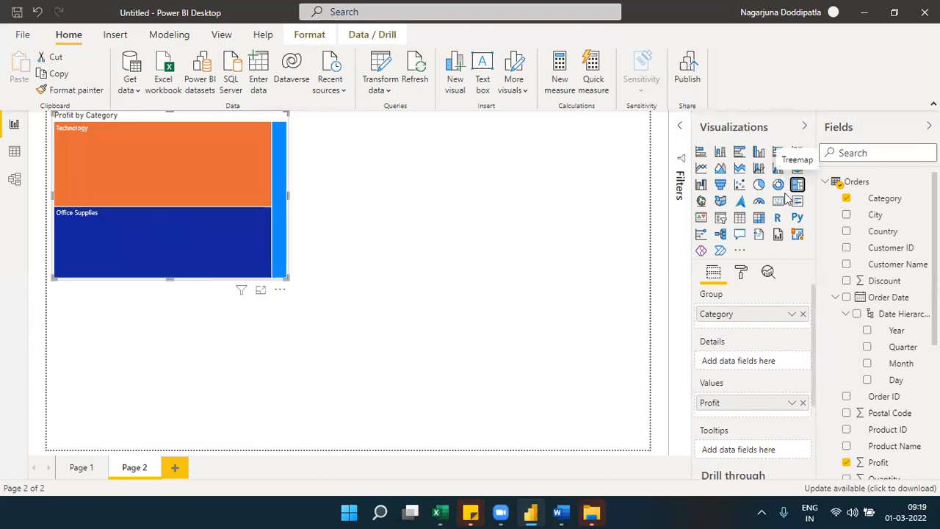
pyautogui.click(740, 219)
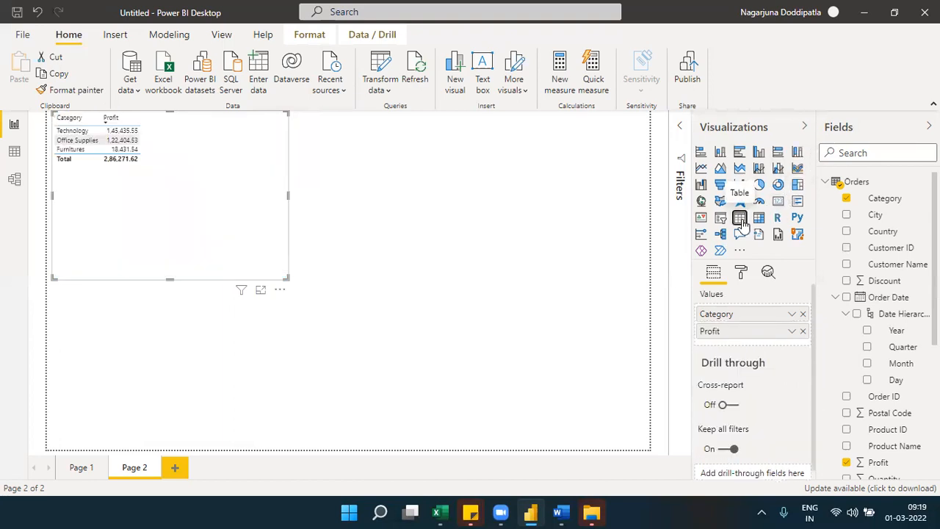
pyautogui.click(778, 187)
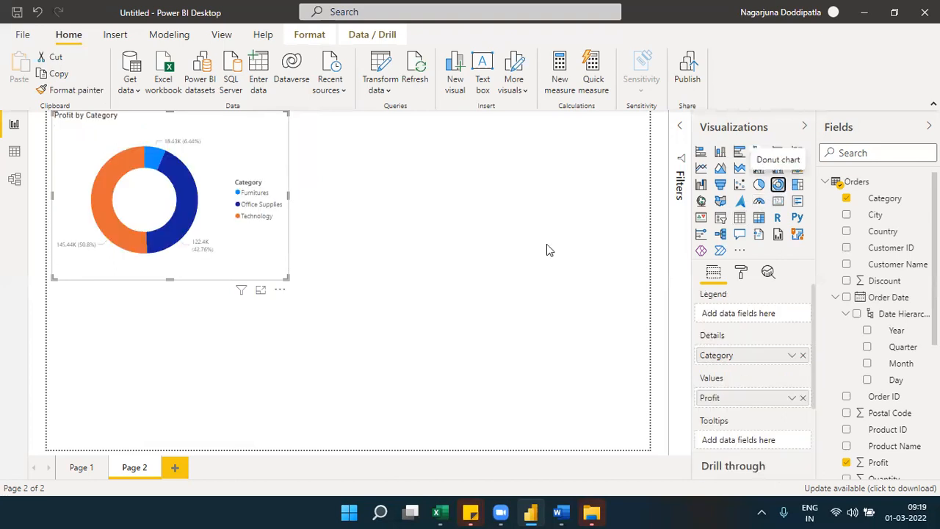
# Return to Page 1 of the report
pyautogui.click(87, 470)
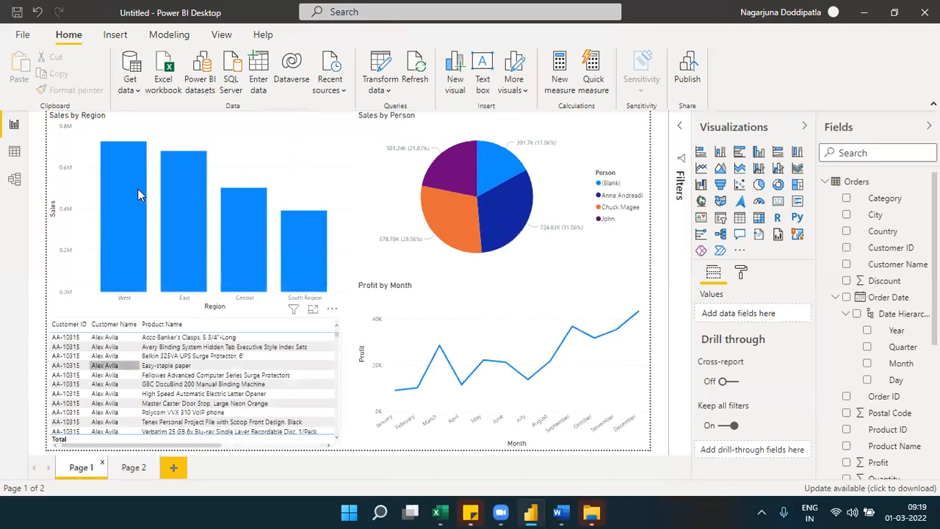
# Review the fields used by the Sales by Person, Profit by Month and Sales by Region visuals, collapsing the Orders field list
pyautogui.click(384, 125)
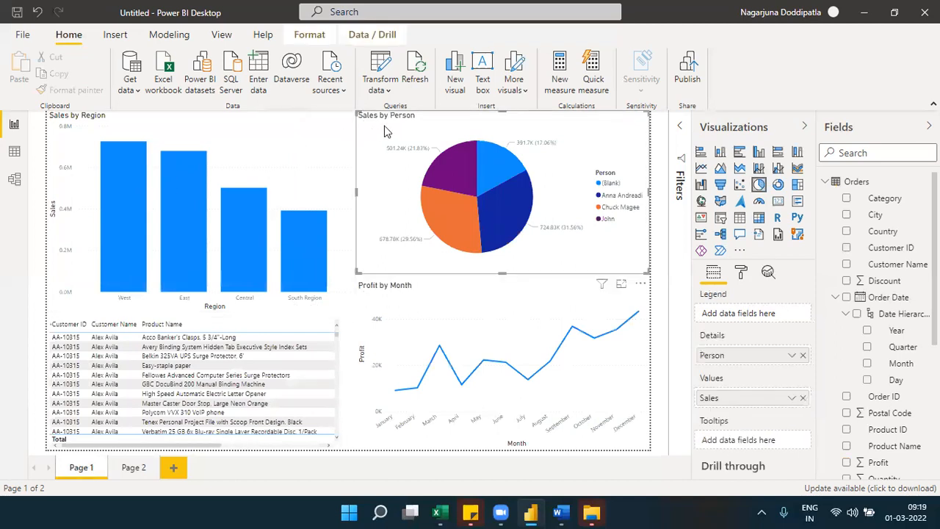
pyautogui.click(824, 183)
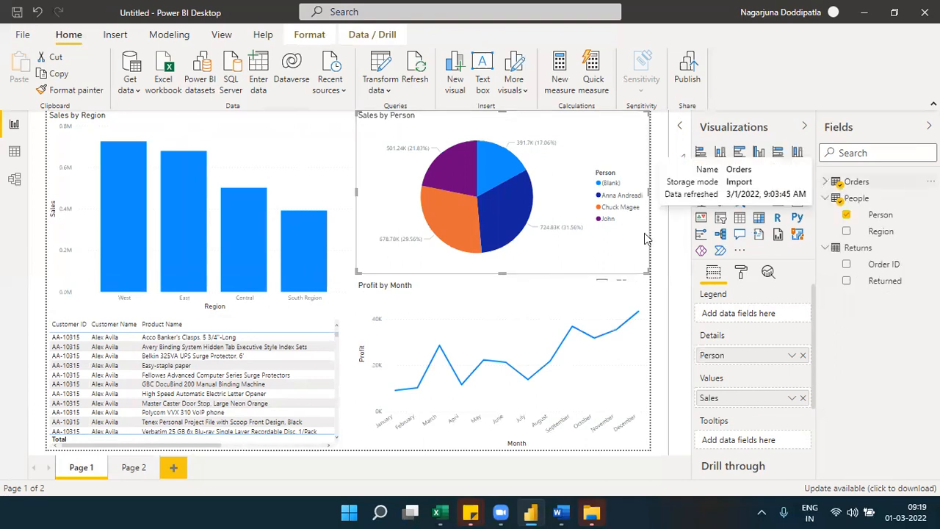
pyautogui.click(462, 292)
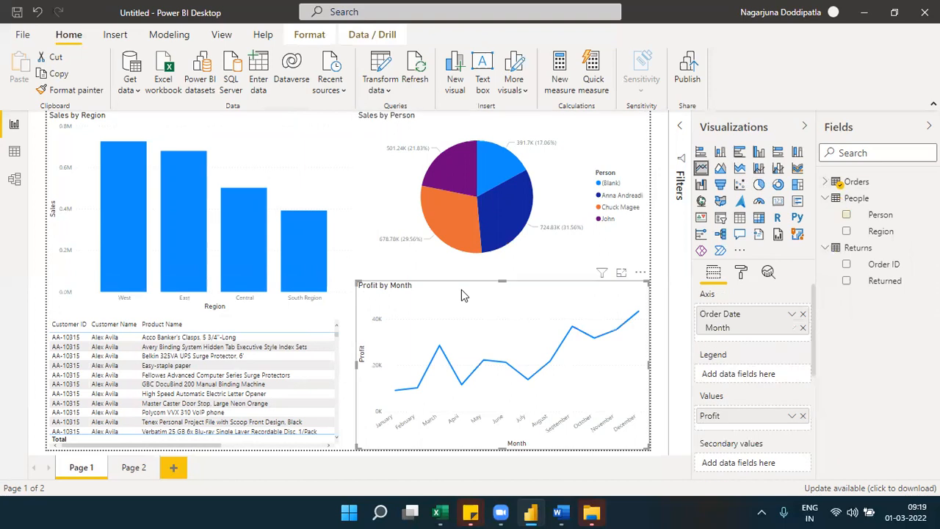
pyautogui.click(227, 149)
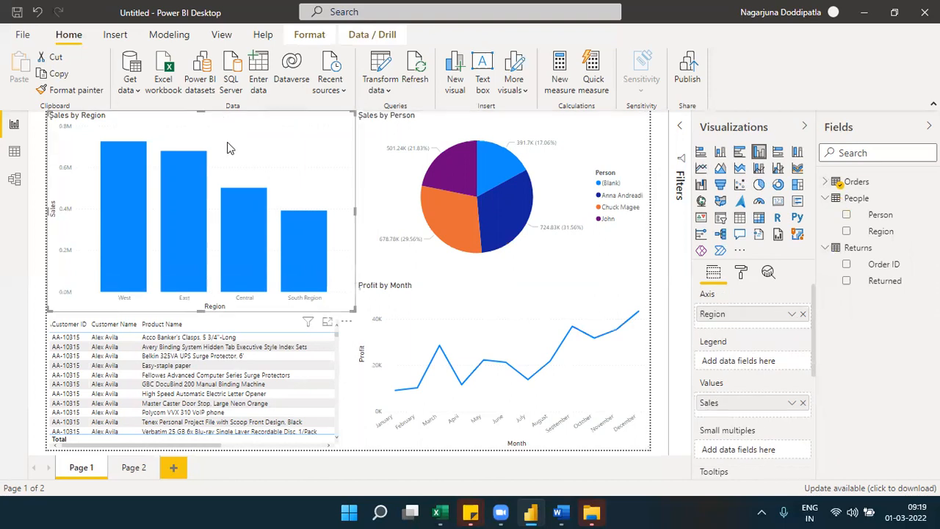
# Add the Returned and Person fields to the order table and bring the new columns into view
pyautogui.click(257, 325)
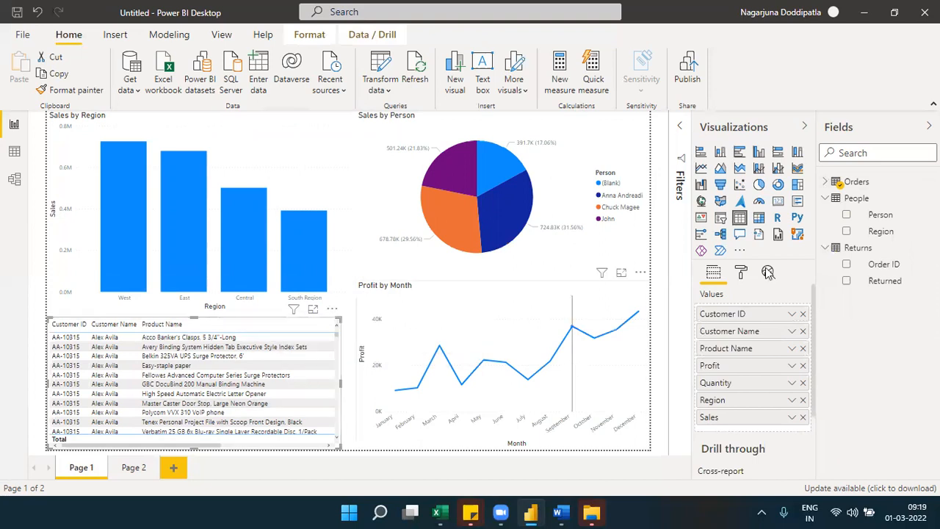
pyautogui.moveTo(881, 287); pyautogui.dragTo(760, 430)
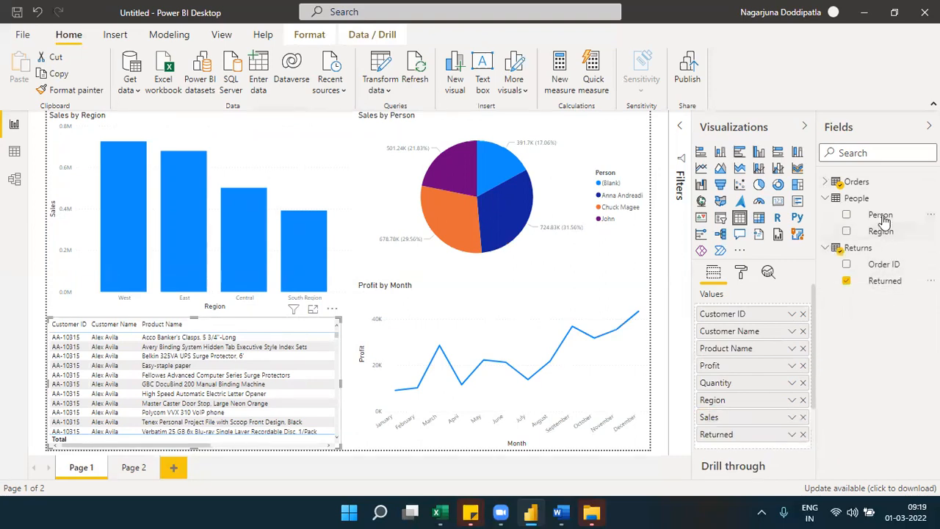
pyautogui.moveTo(884, 220); pyautogui.dragTo(760, 450)
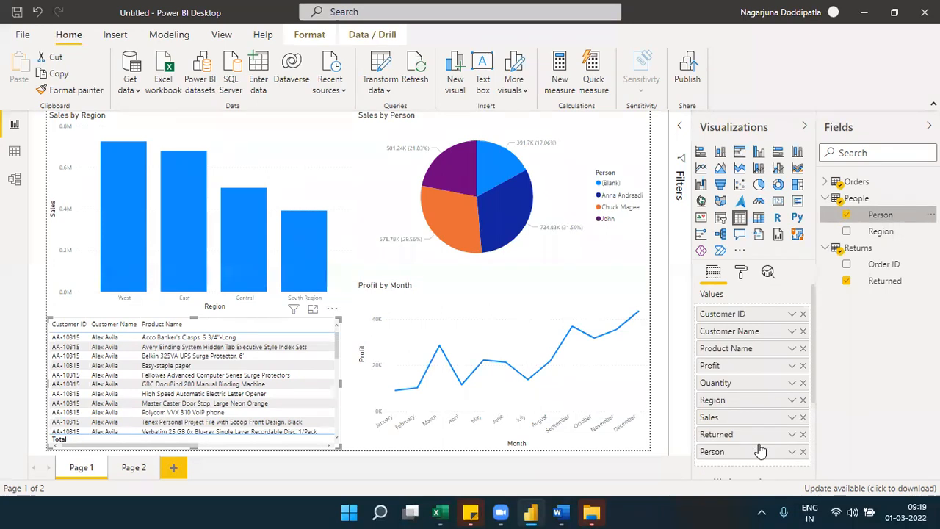
pyautogui.click(330, 446)
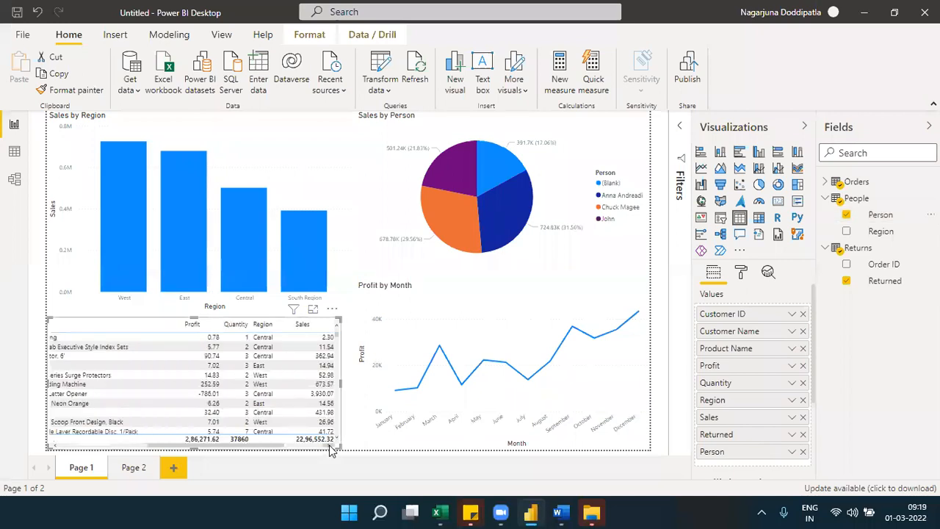
pyautogui.click(329, 445)
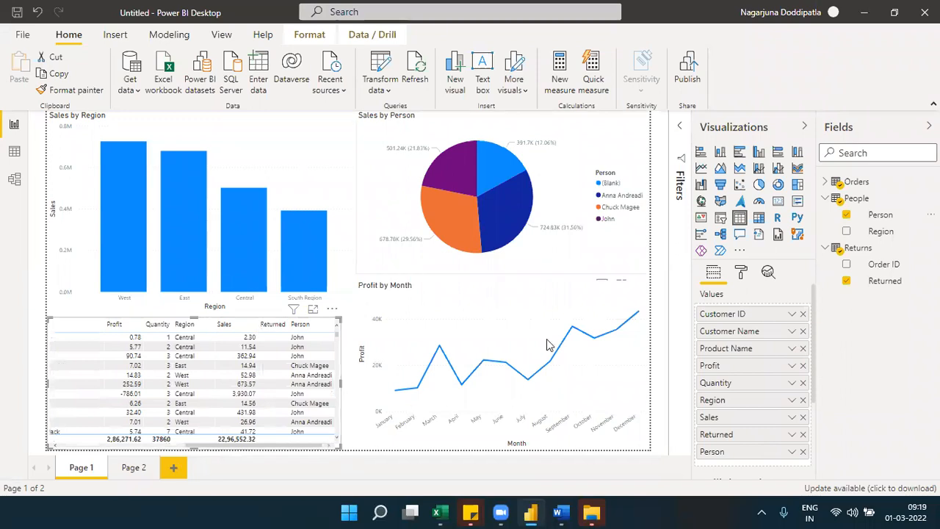
# Collapse the Visualizations pane and cross-filter the page by the East bar of Sales by Region, toggling the selection off and on
pyautogui.click(768, 136)
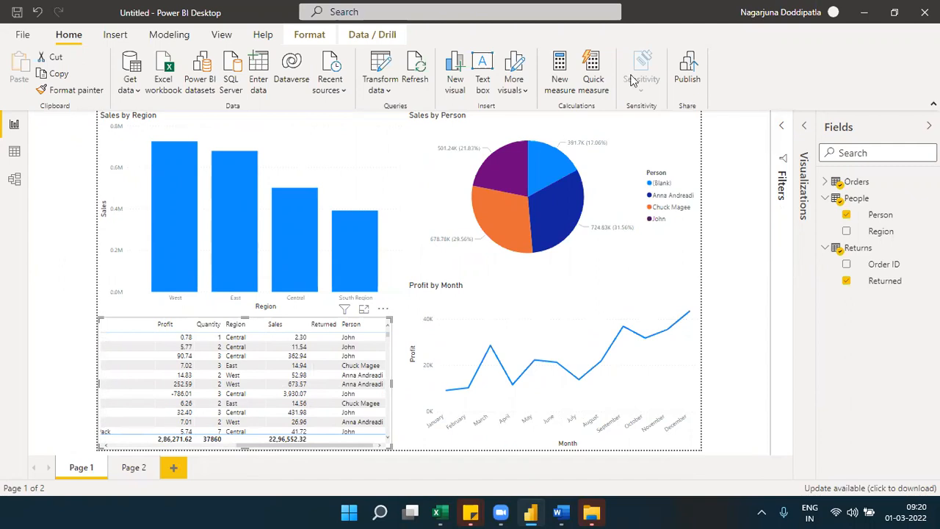
pyautogui.click(586, 130)
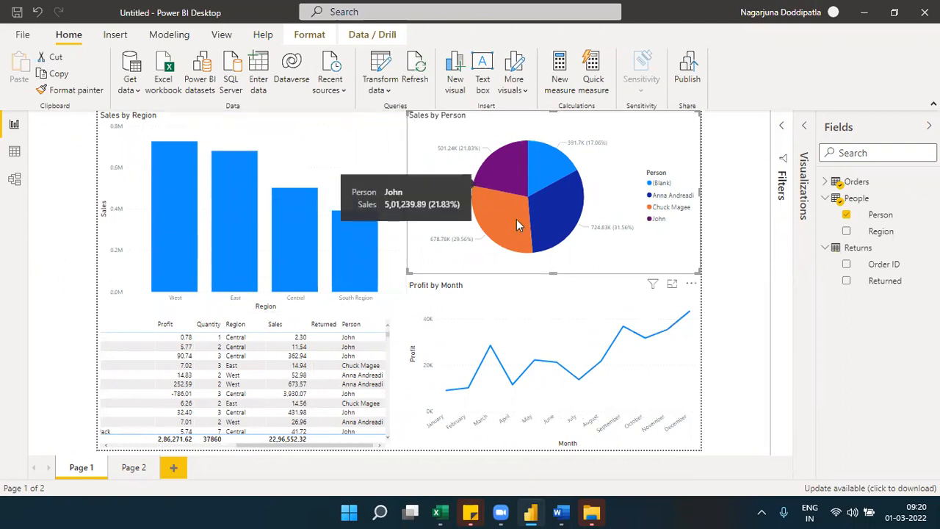
pyautogui.click(242, 224)
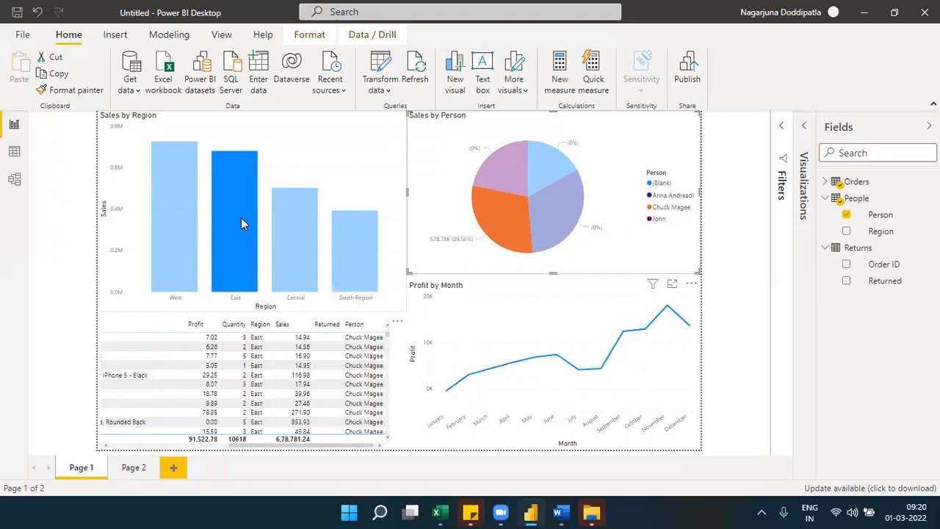
pyautogui.click(241, 217)
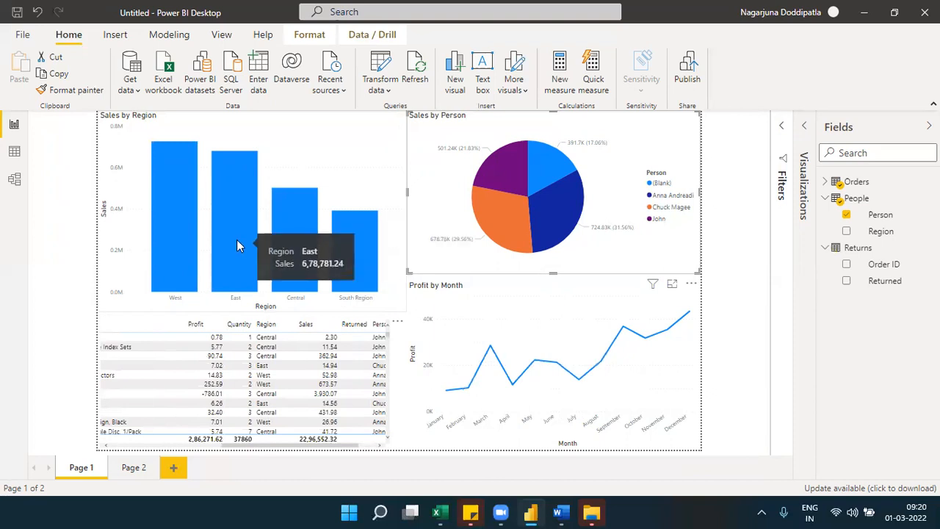
pyautogui.click(236, 241)
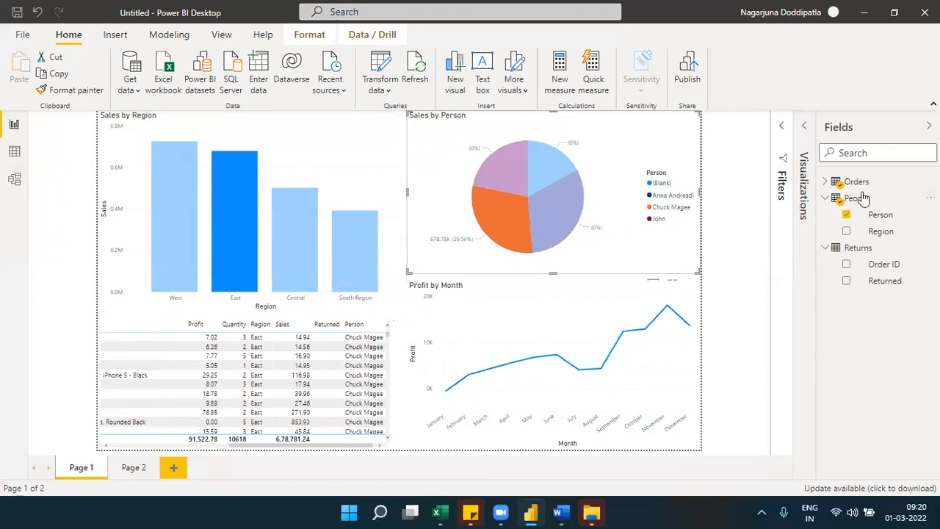
pyautogui.moveTo(224, 245)
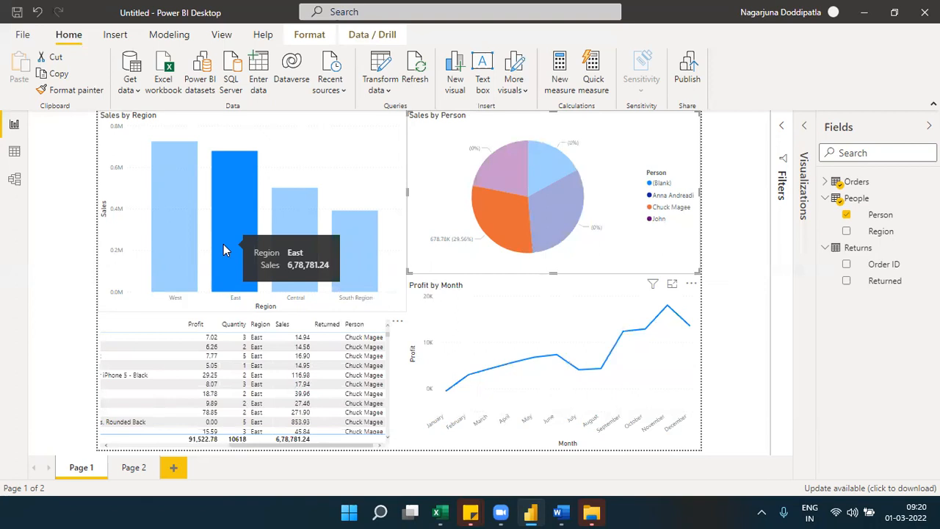
# Examine in the data model which fields relate Orders to Returns and Orders to People
pyautogui.click(21, 183)
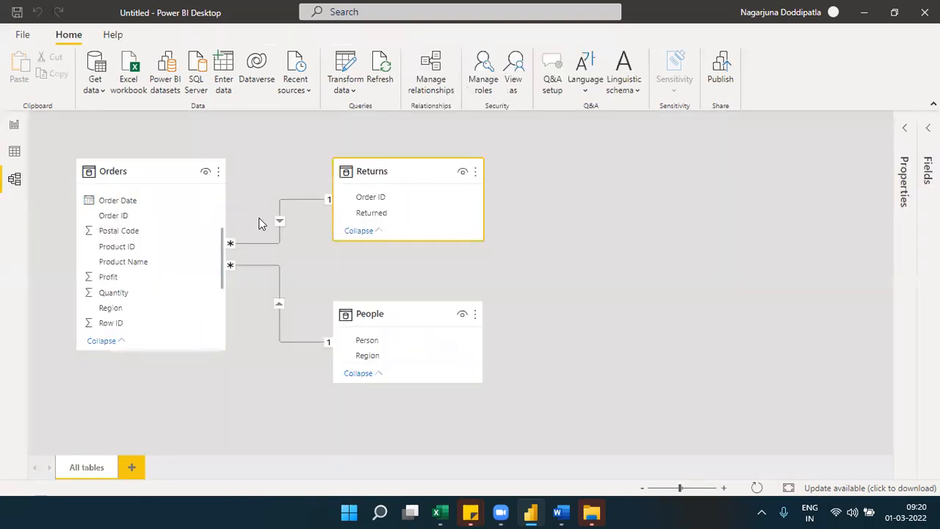
pyautogui.click(281, 226)
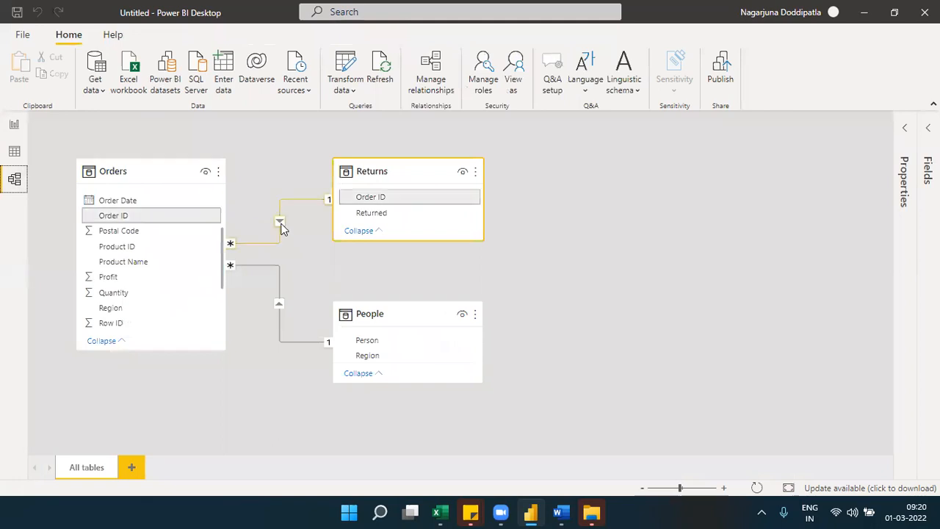
pyautogui.click(277, 307)
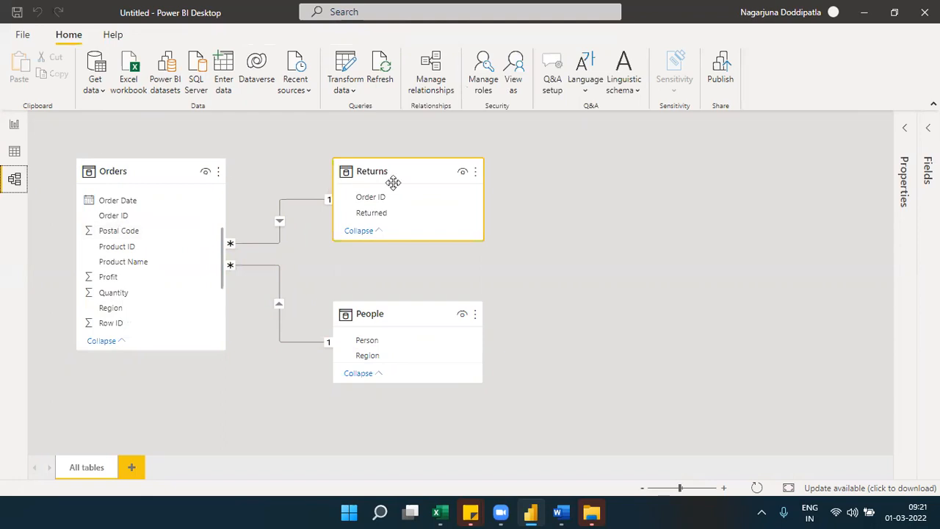
# Return to the report and clear the East selection in the Sales by Region chart
pyautogui.click(13, 126)
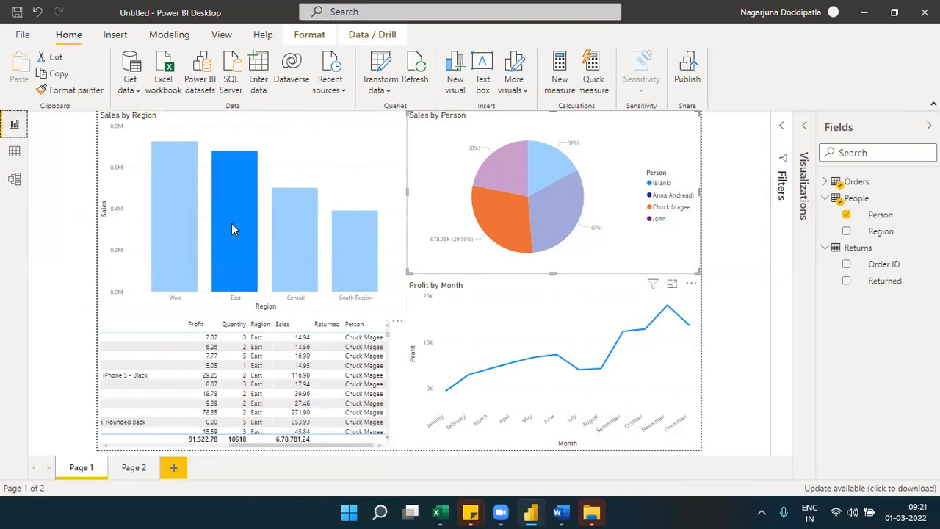
pyautogui.moveTo(232, 227)
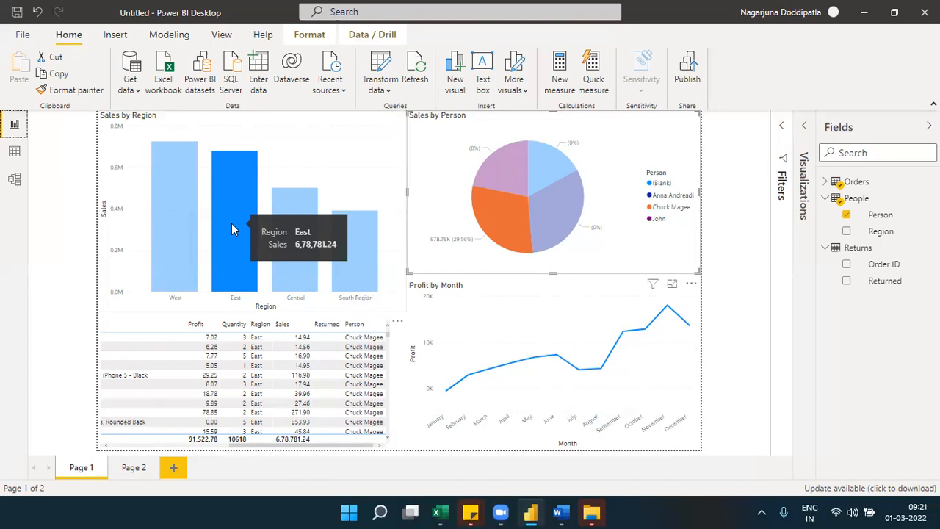
pyautogui.click(232, 228)
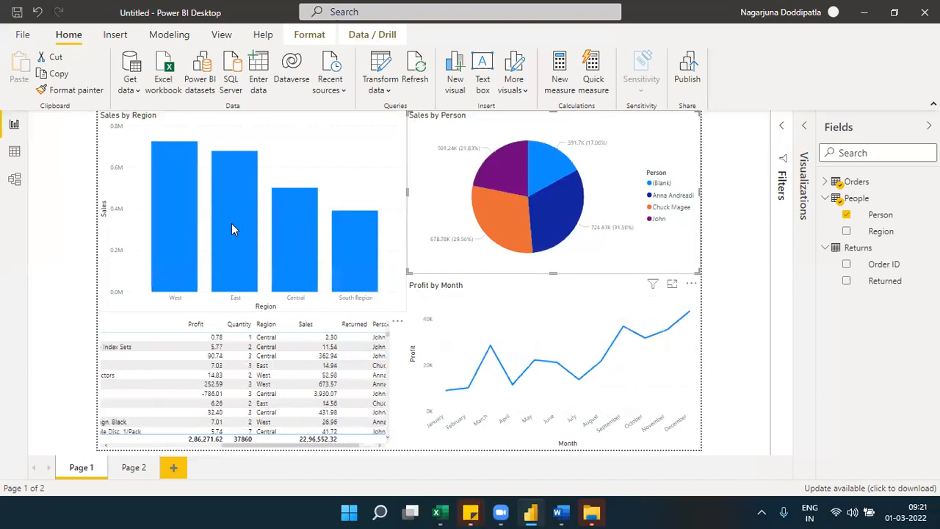
# Shift the order table right so it overlaps the Profit by Month chart, and bring its Returned and Person columns into view
pyautogui.click(209, 446)
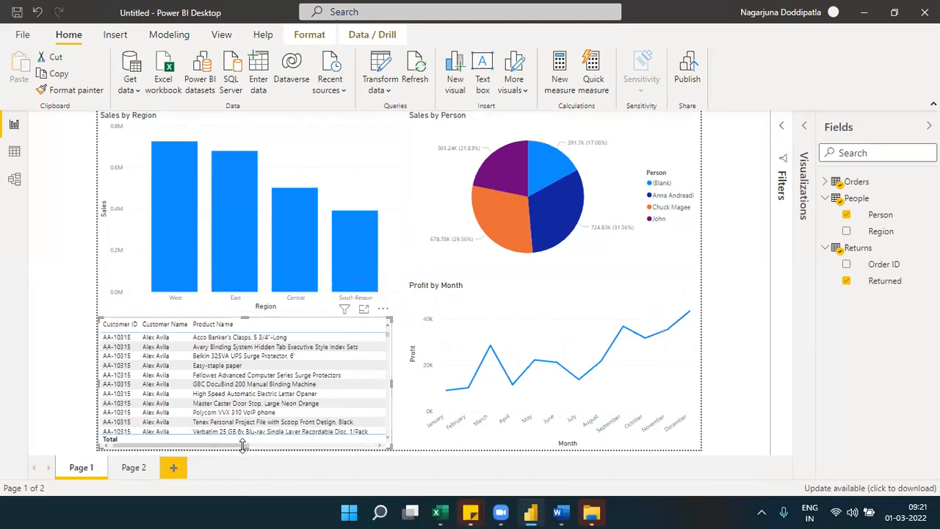
pyautogui.moveTo(236, 451); pyautogui.dragTo(317, 448)
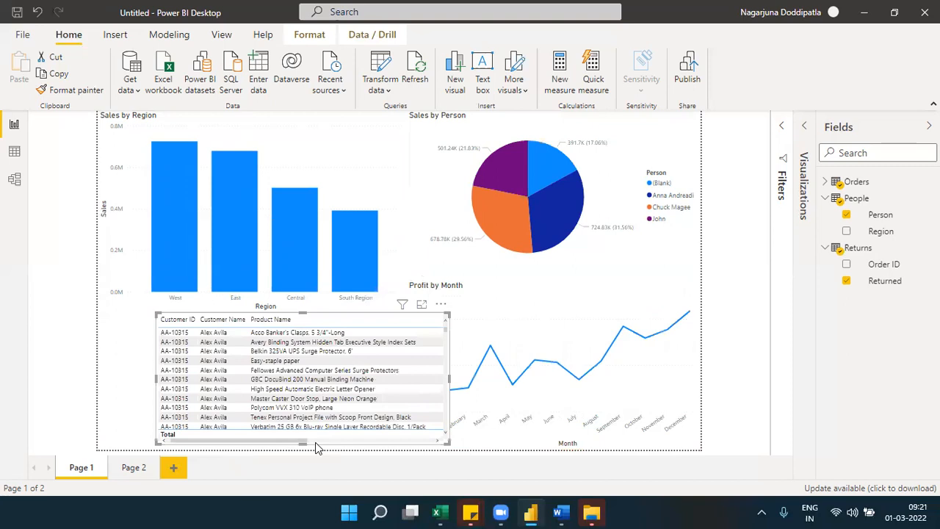
pyautogui.click(315, 442)
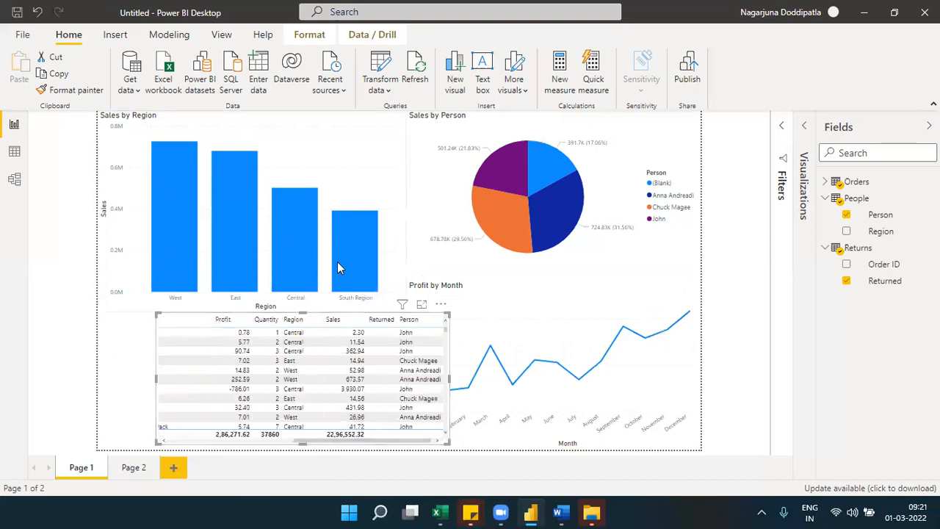
# Cross-filter the page by the Central bar of the Sales by Region chart
pyautogui.click(318, 252)
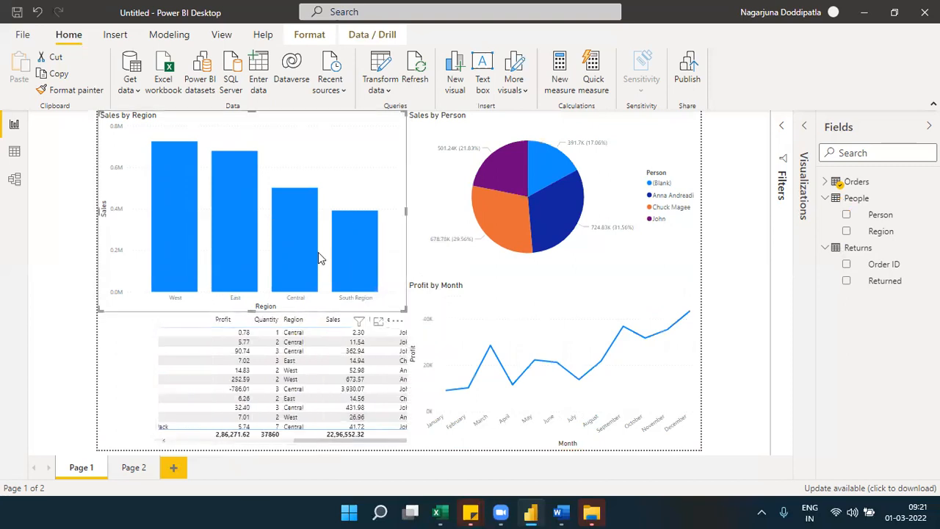
pyautogui.click(308, 252)
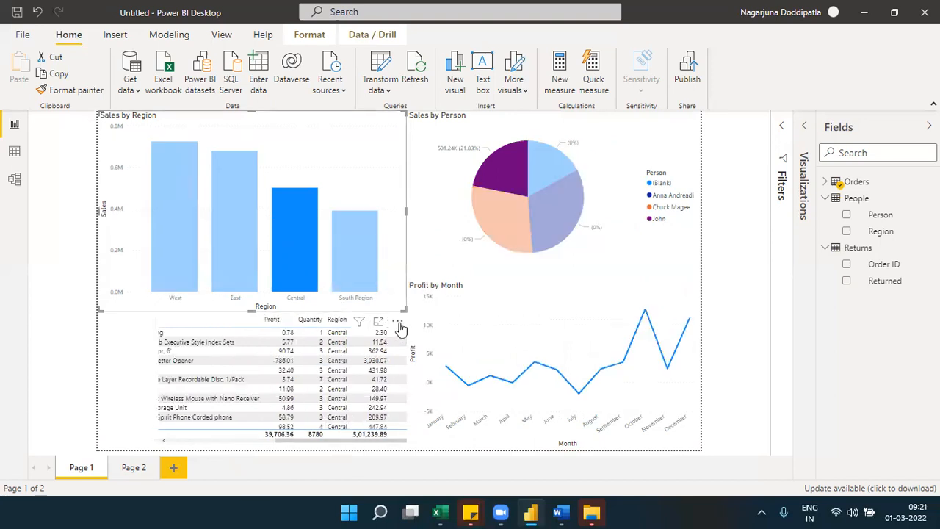
pyautogui.moveTo(369, 323); pyautogui.dragTo(338, 324)
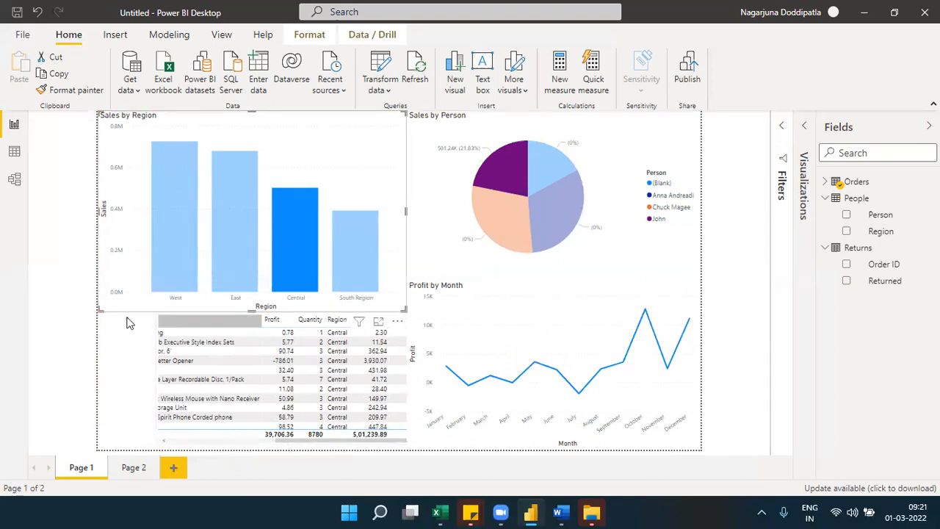
# Move the order table back beneath the Sales by Region chart, clear of the Profit by Month chart
pyautogui.click(266, 445)
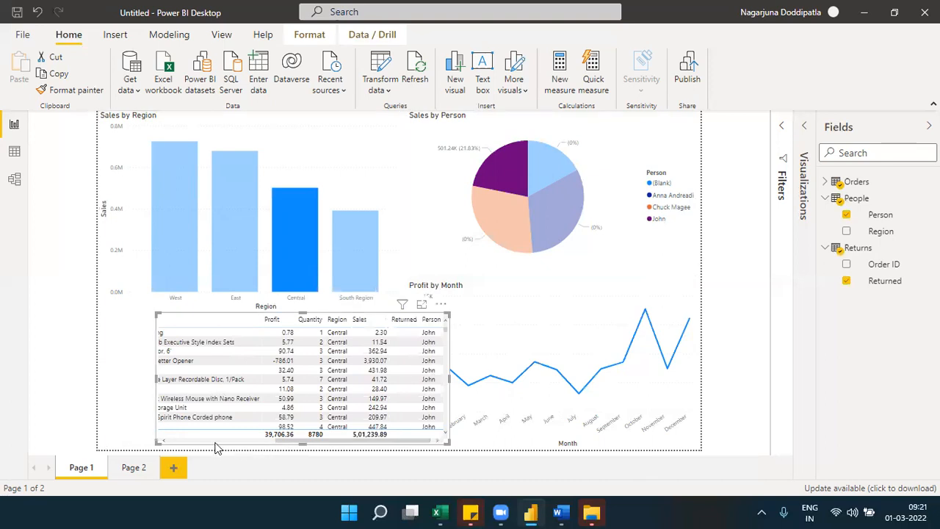
pyautogui.moveTo(217, 448); pyautogui.dragTo(215, 449)
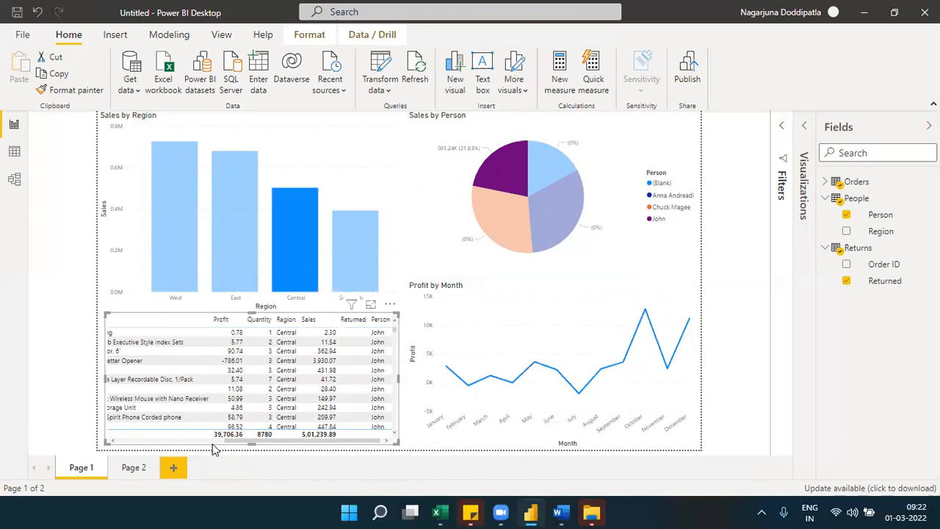
# Inspect the chart tooltips under the Central selection and clear that selection in Sales by Region
pyautogui.moveTo(282, 260)
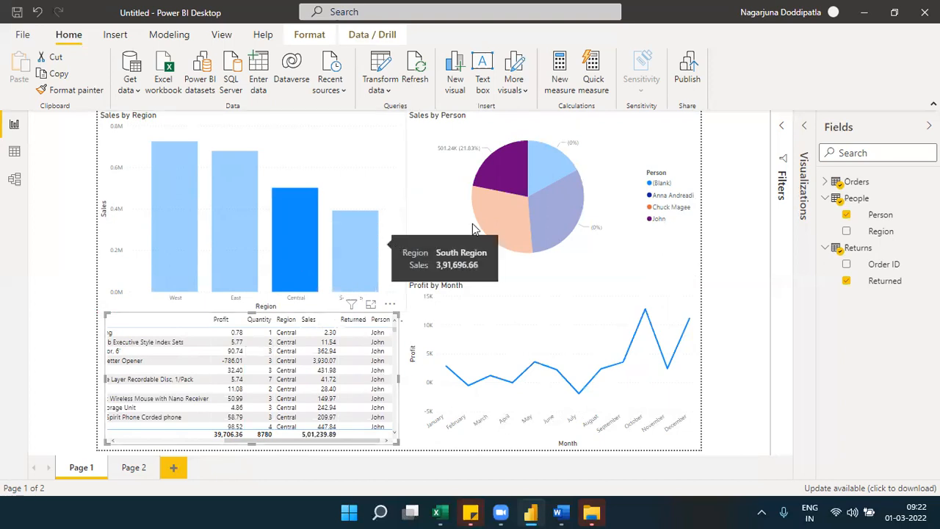
pyautogui.moveTo(500, 182)
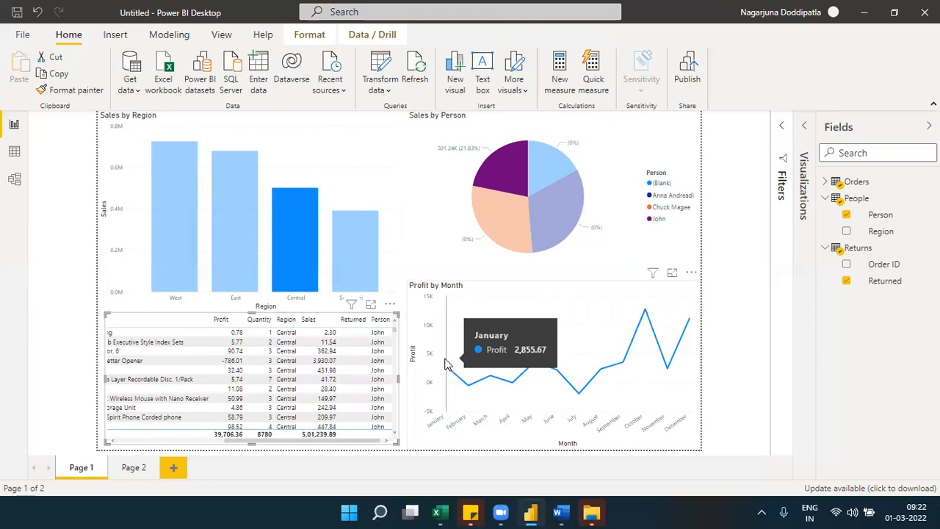
pyautogui.click(305, 260)
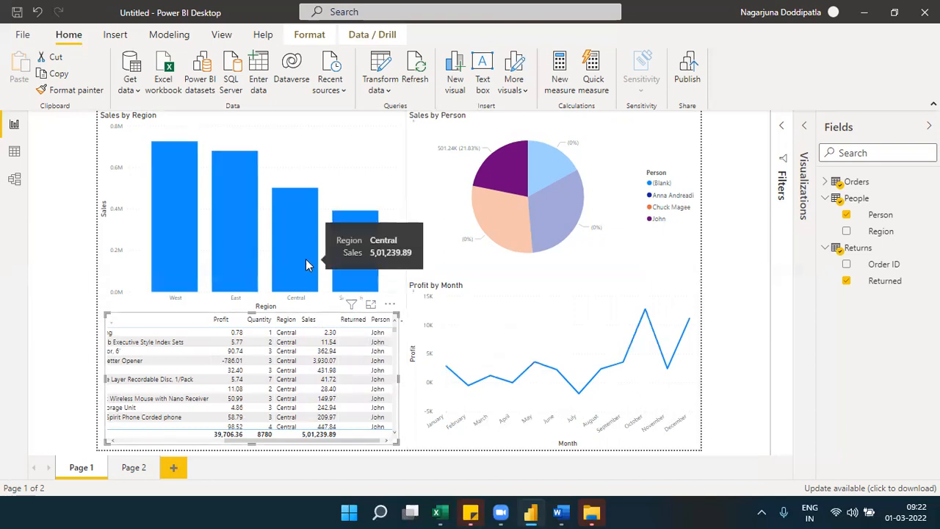
# Cross-filter the page by the (Blank) slice of Sales by Person, clear it, and cross-filter by the purple slice
pyautogui.click(541, 182)
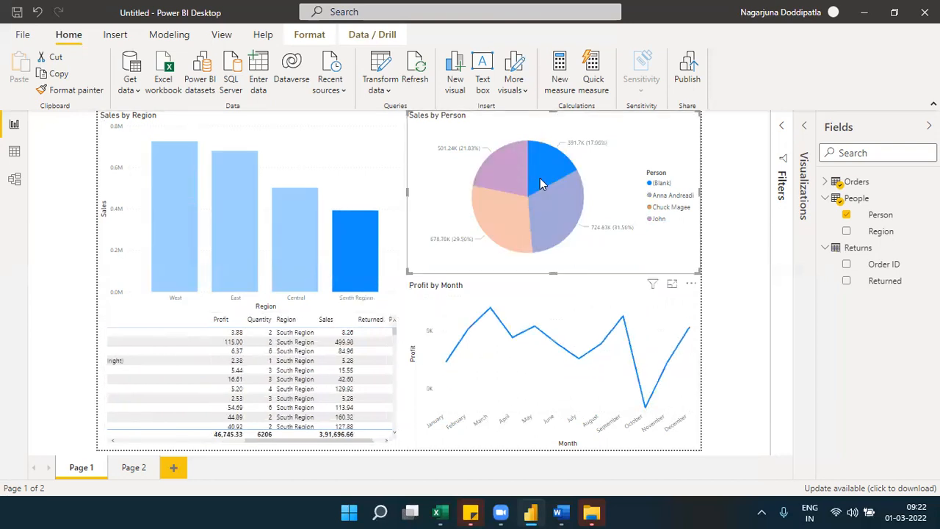
pyautogui.click(541, 184)
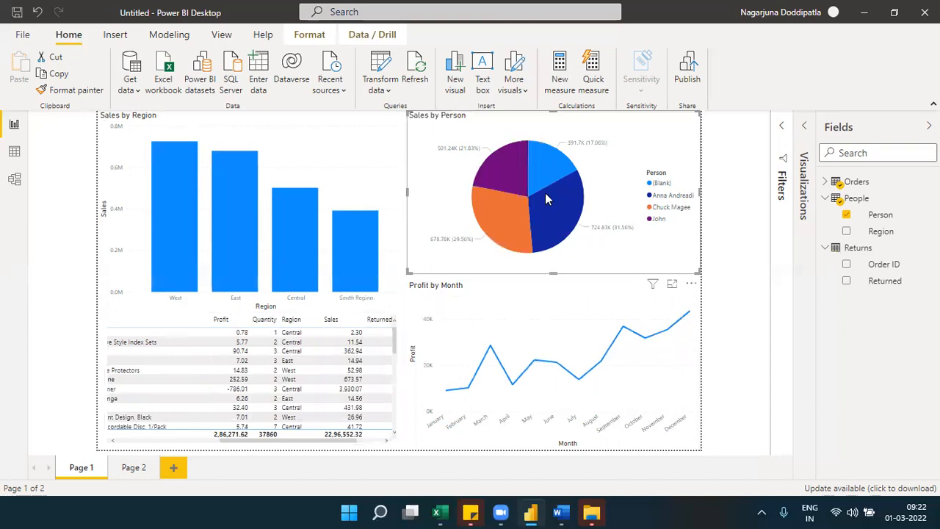
pyautogui.click(504, 161)
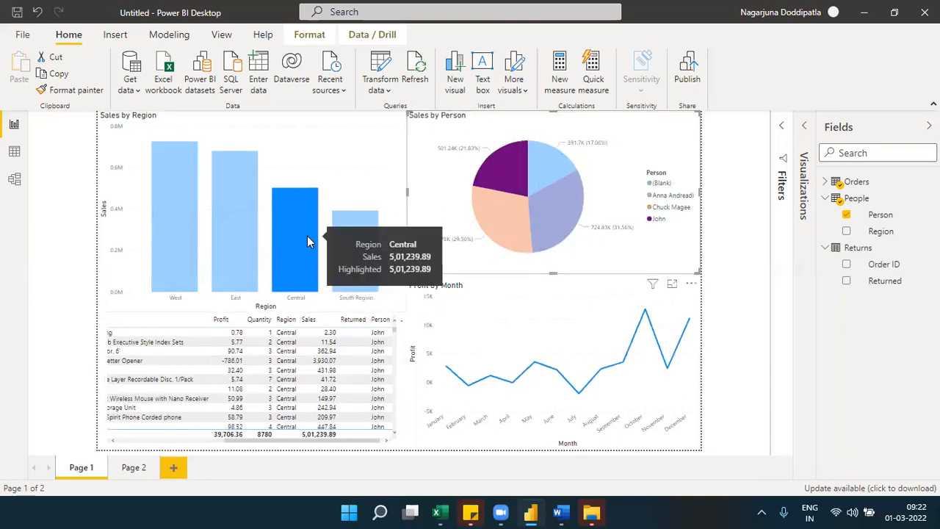
# Clear the purple slice's cross-filter in Sales by Person, reapply it, and clear it again
pyautogui.click(515, 148)
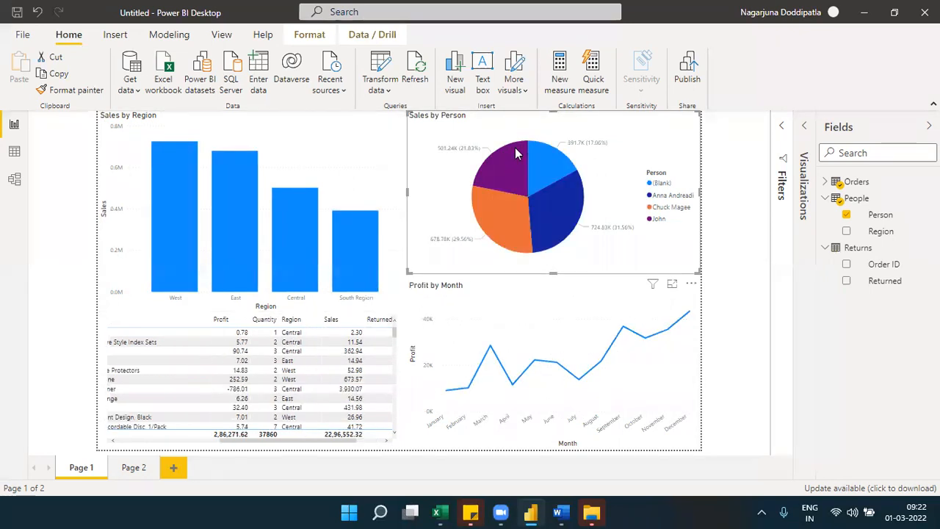
pyautogui.click(515, 148)
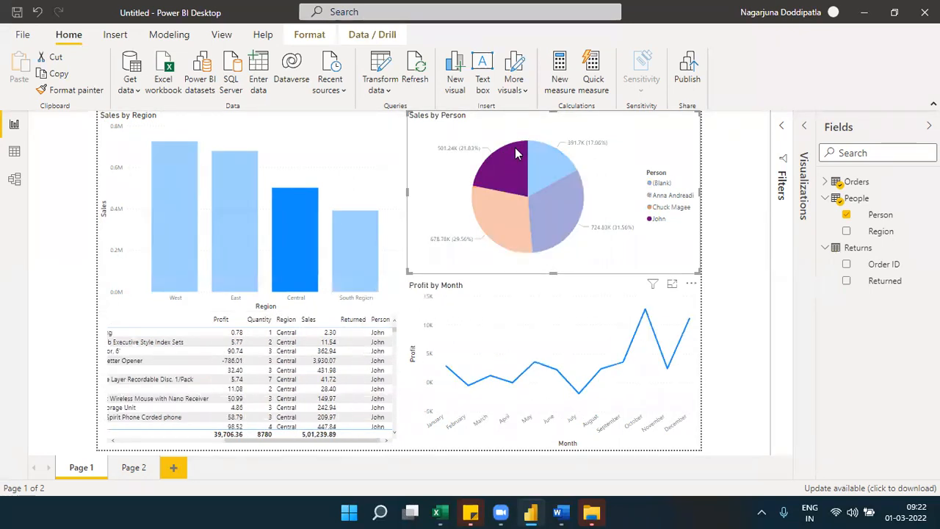
pyautogui.click(514, 147)
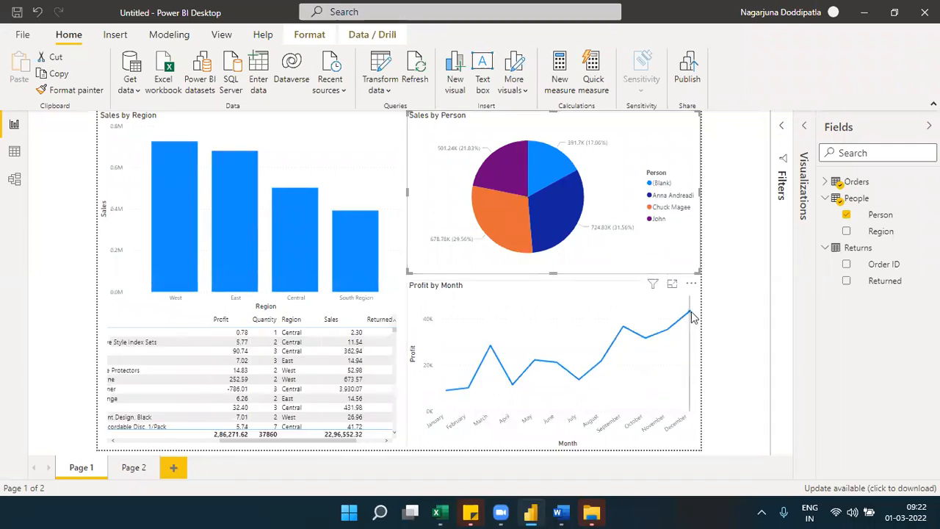
# Cross-filter the page by the December point of Profit by Month, inspect the highlighted share in Sales by Person, and clear the selection
pyautogui.moveTo(689, 316)
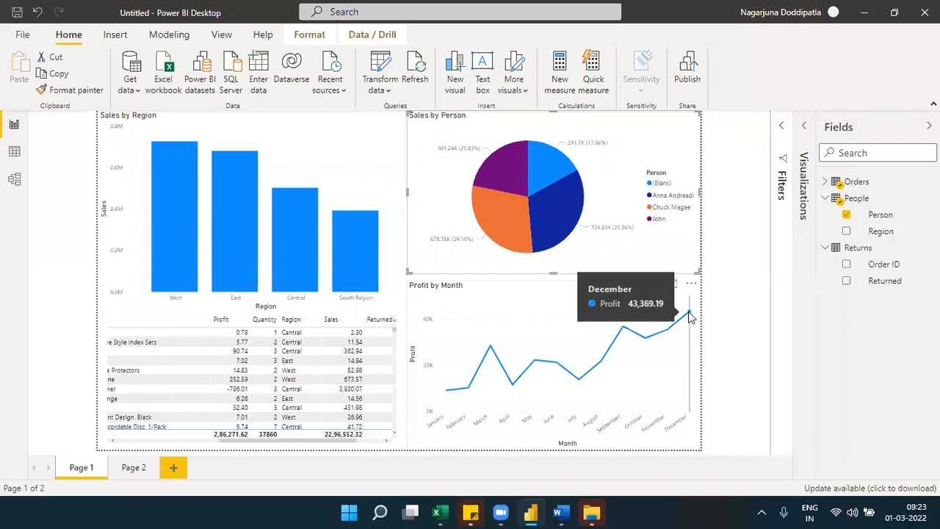
pyautogui.click(688, 316)
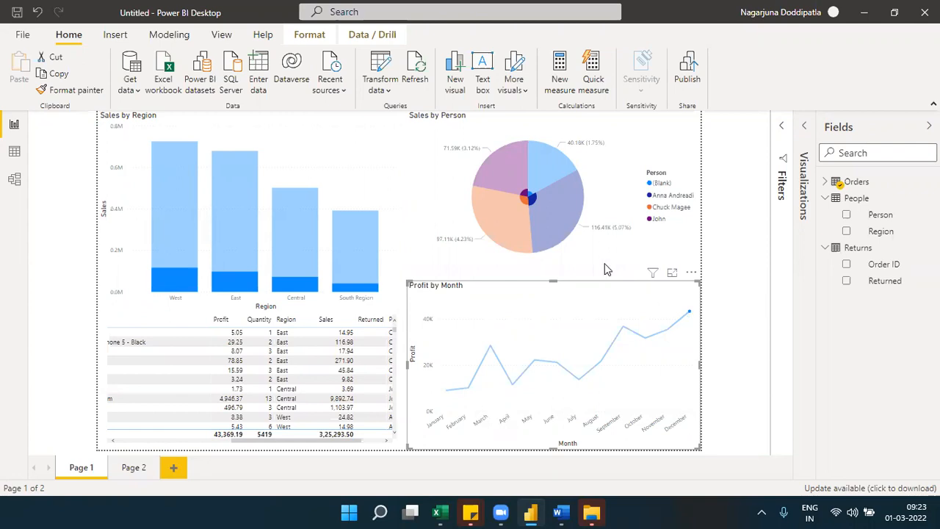
pyautogui.moveTo(531, 208)
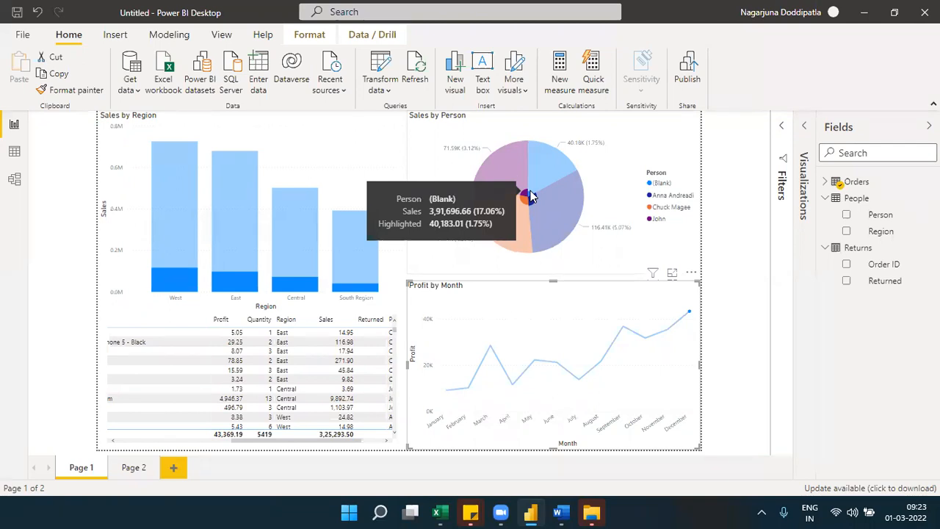
pyautogui.click(689, 316)
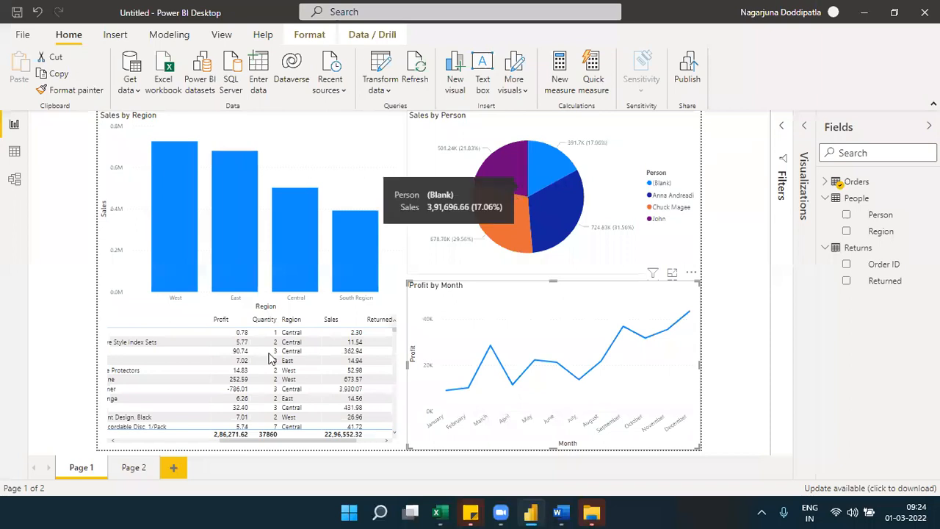
# Cross-filter the page by the Acco Banker's Clasps row of the order table and inspect the row's Region and Person values
pyautogui.click(195, 445)
pyautogui.click(194, 441)
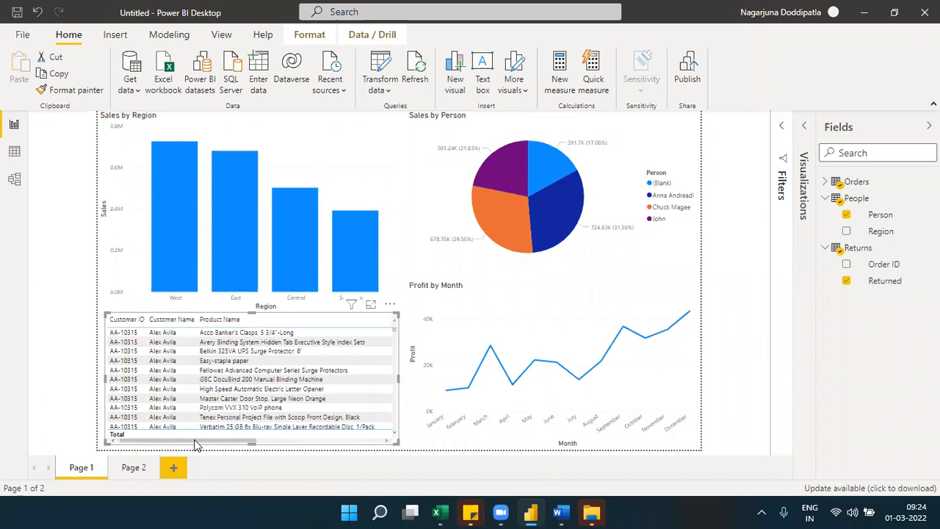
pyautogui.click(223, 334)
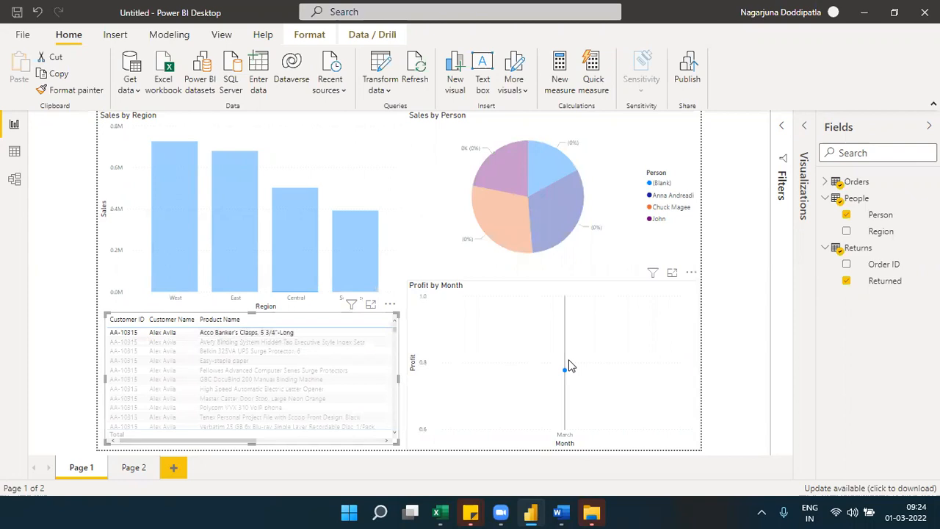
pyautogui.moveTo(566, 374)
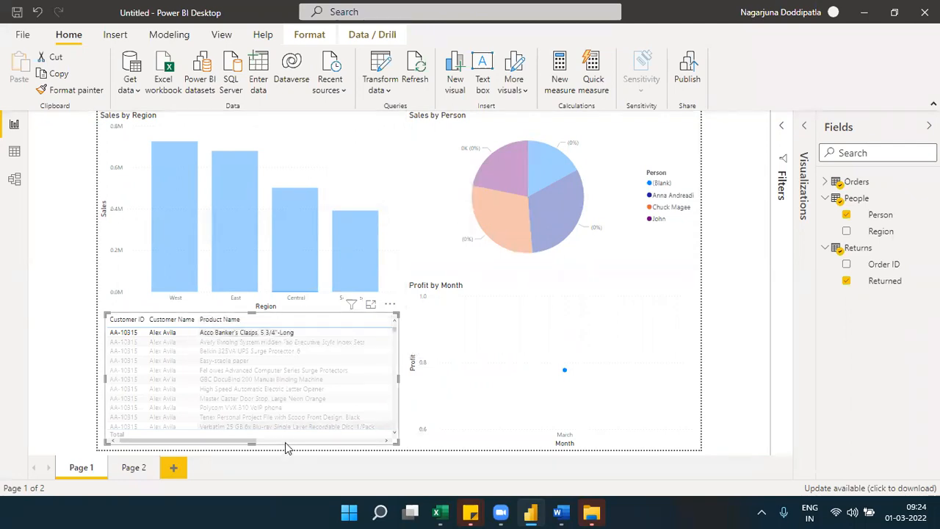
pyautogui.hscroll(5, 353, 333)
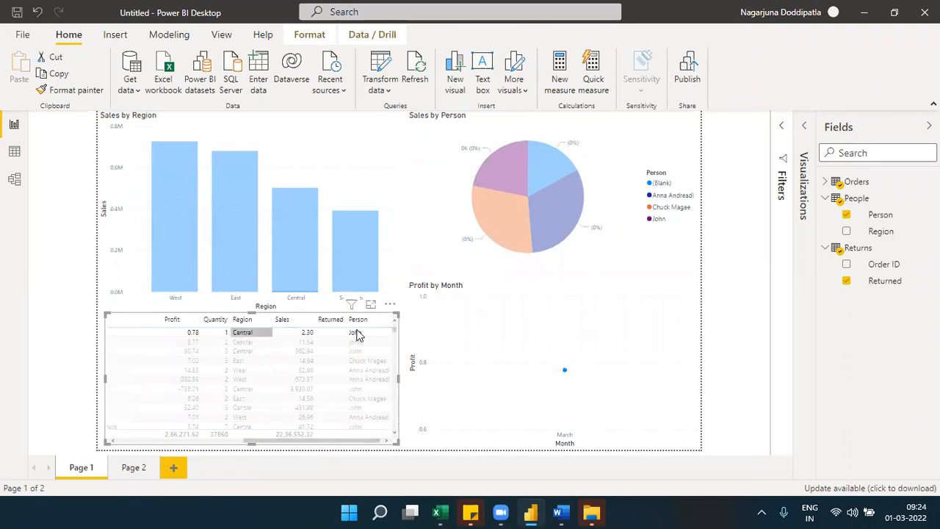
# Clear the order table's row cross-filter, reapply it through the Acco Banker's Clasps product name, and clear it again
pyautogui.click(244, 440)
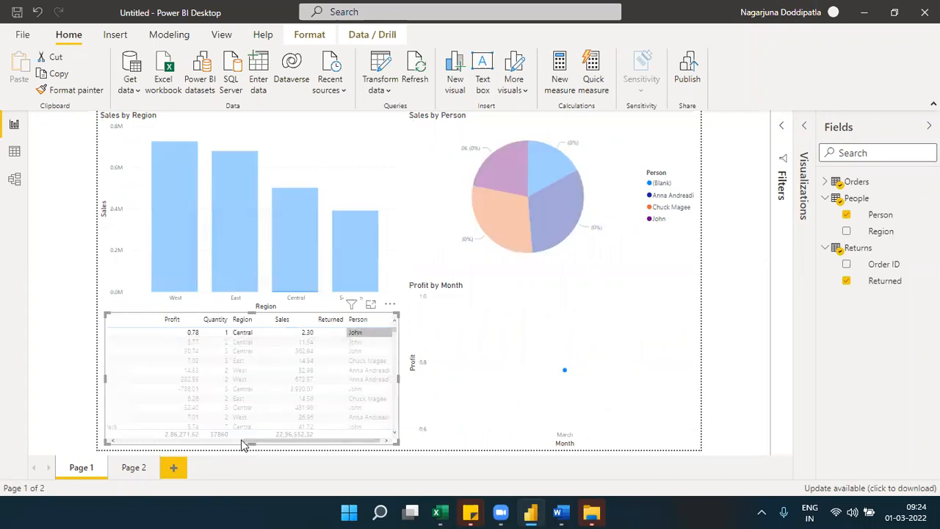
pyautogui.click(241, 439)
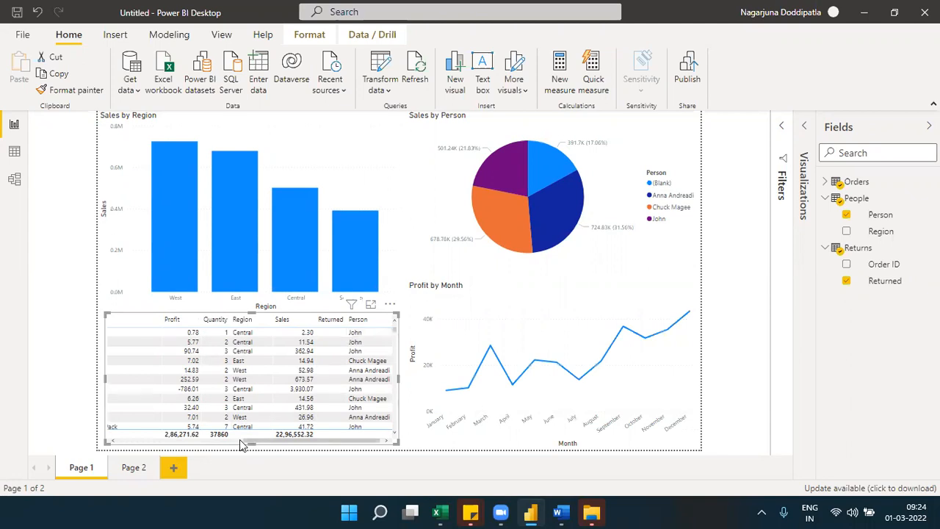
pyautogui.click(240, 440)
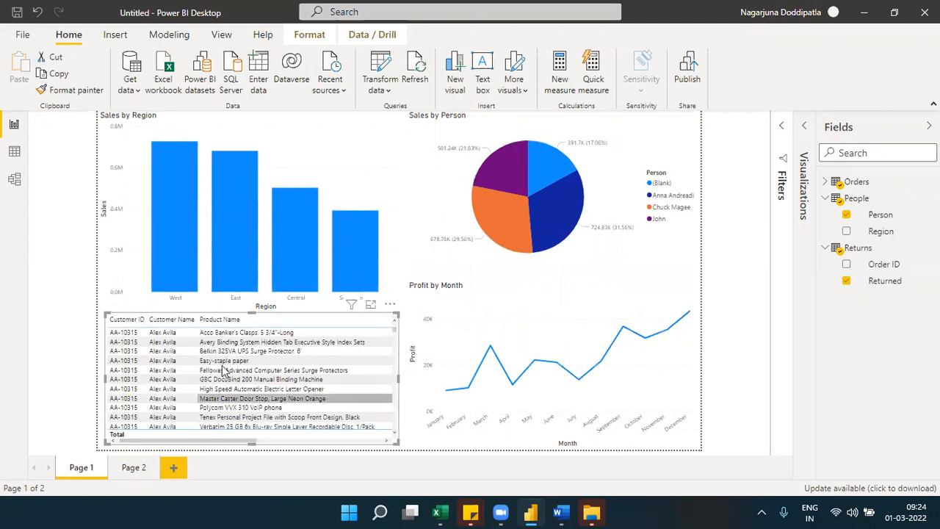
pyautogui.click(243, 332)
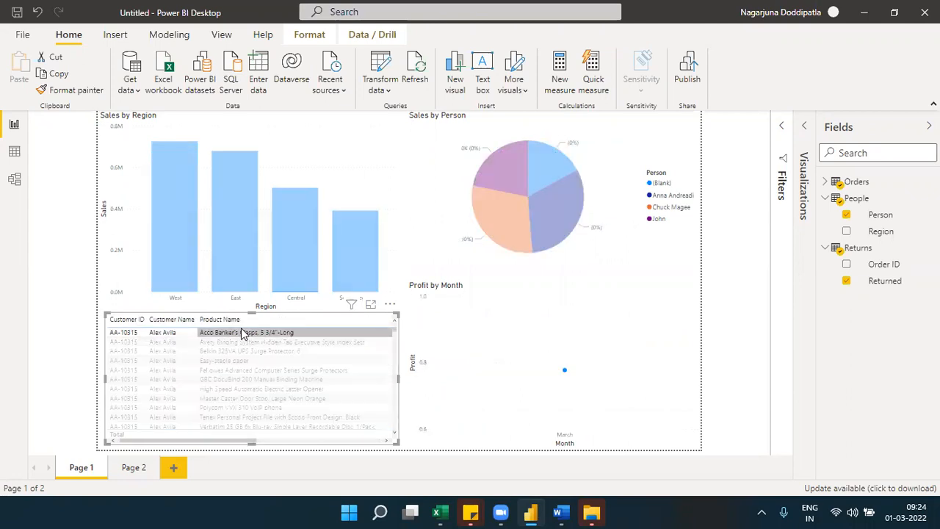
pyautogui.click(243, 332)
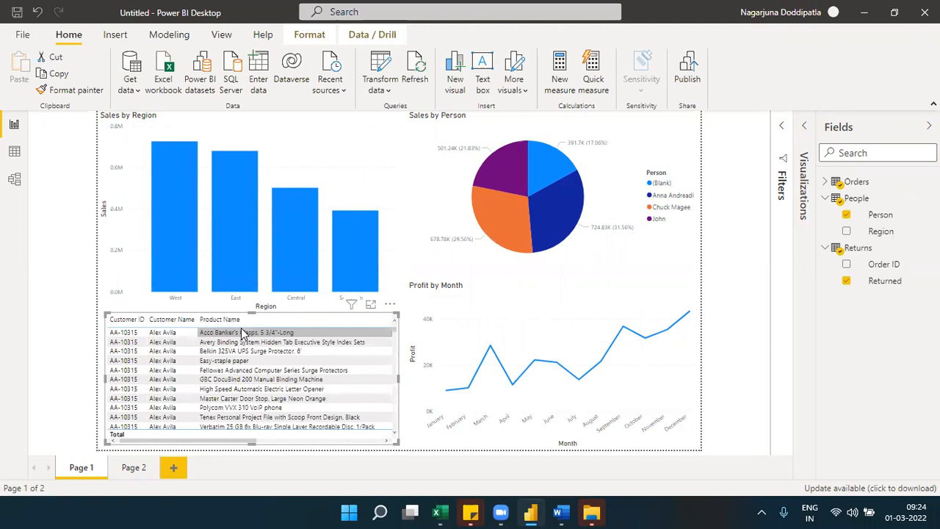
# Examine the relationships of Orders with Returns and People in the model diagram, and return to the report page
pyautogui.click(14, 182)
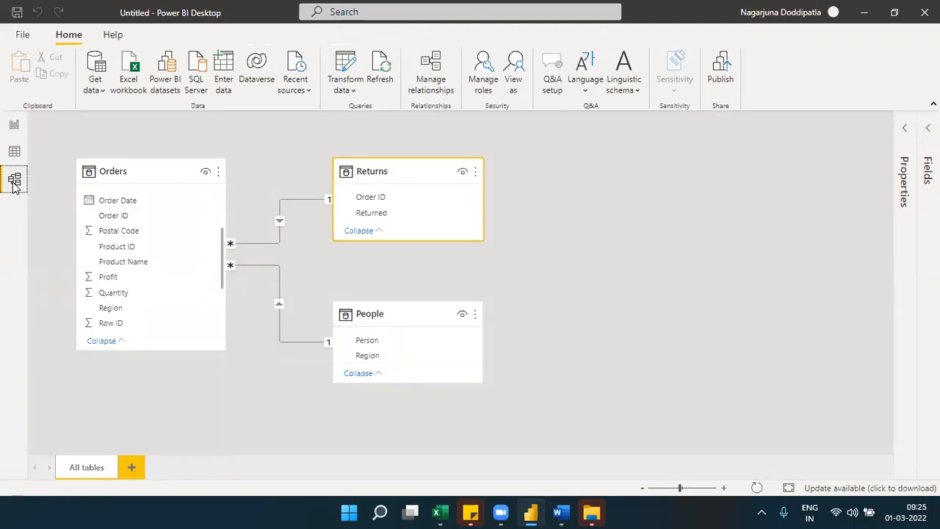
pyautogui.click(13, 126)
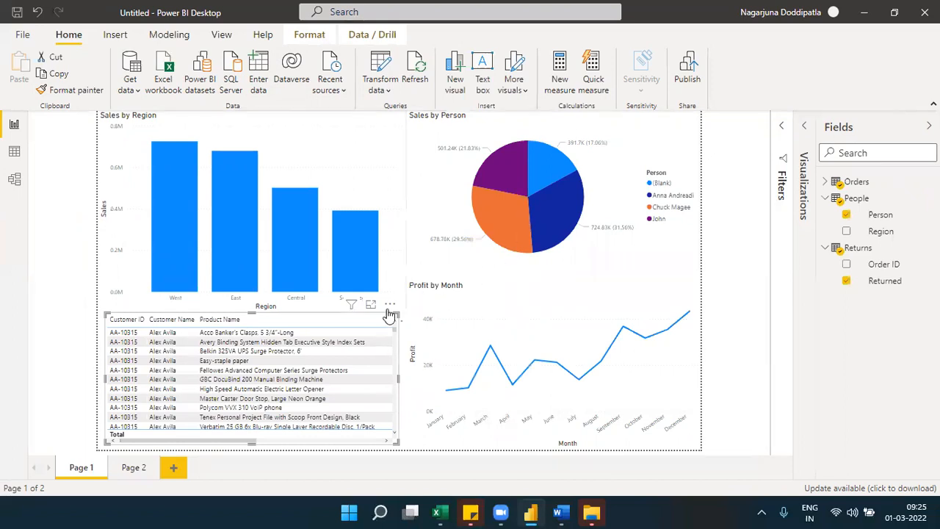
# Shift the order table slightly up and left so it sits flush with the report page's left edge
pyautogui.moveTo(389, 310)
pyautogui.mouseDown()
pyautogui.moveTo(367, 317)
pyautogui.moveTo(393, 310)
pyautogui.mouseUp()
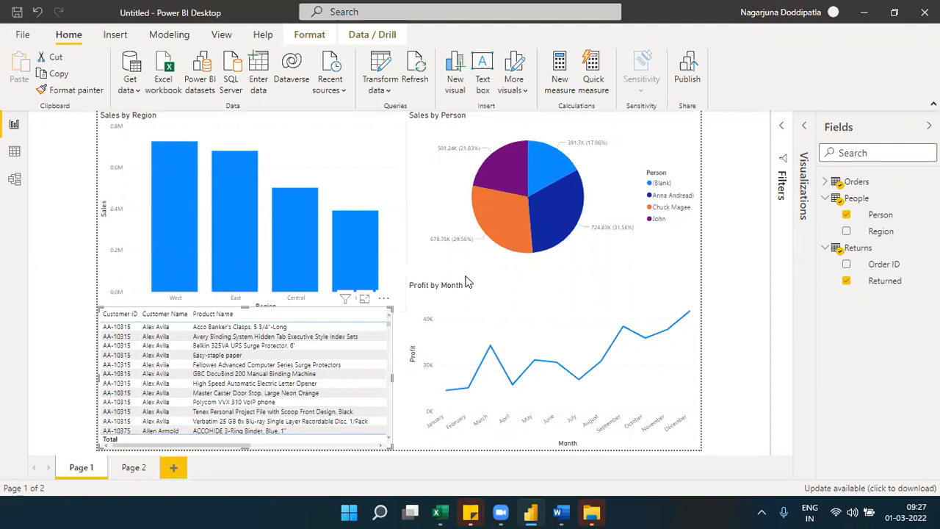
pyautogui.click(858, 153)
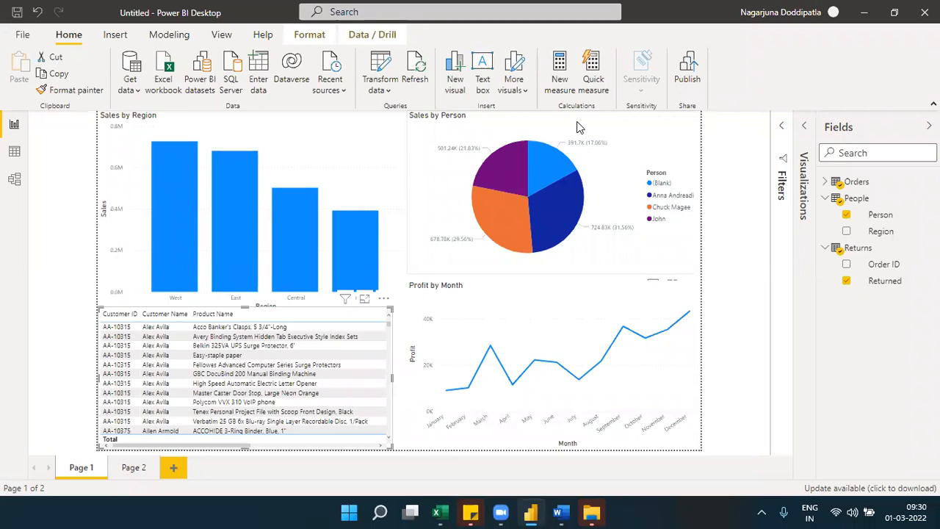
# Switch to the Assignment document in Word and examine its lab steps for getting the financial data, transforming it and creating DAX revenue measures
pyautogui.click(560, 512)
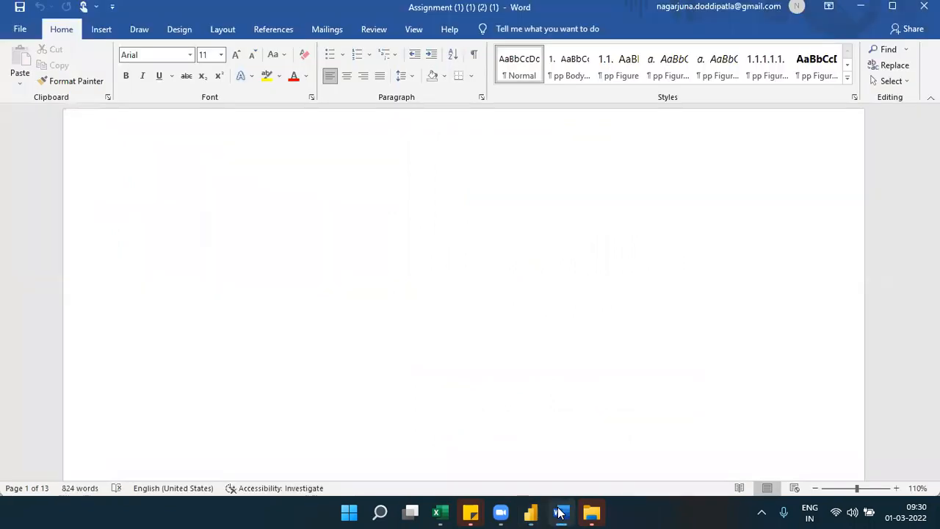
pyautogui.click(561, 512)
pyautogui.click(561, 512)
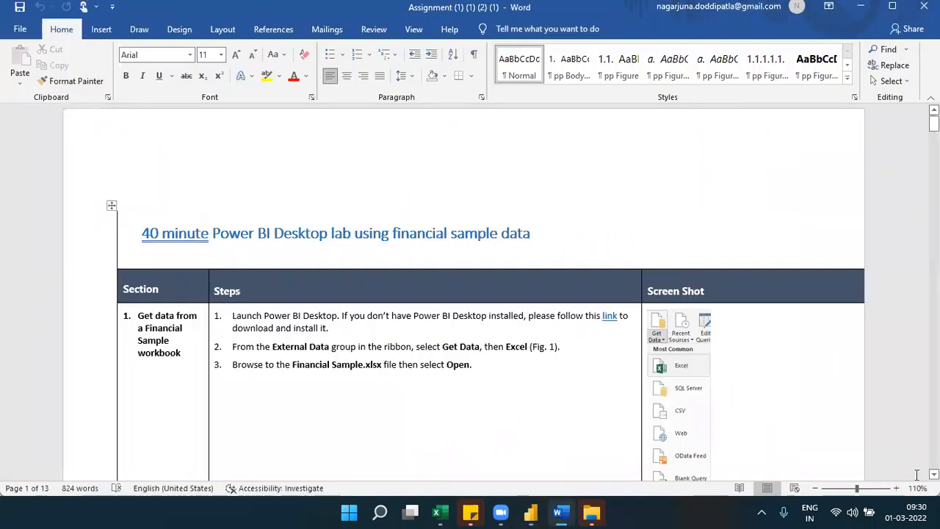
pyautogui.scroll(-3, 470, 293)
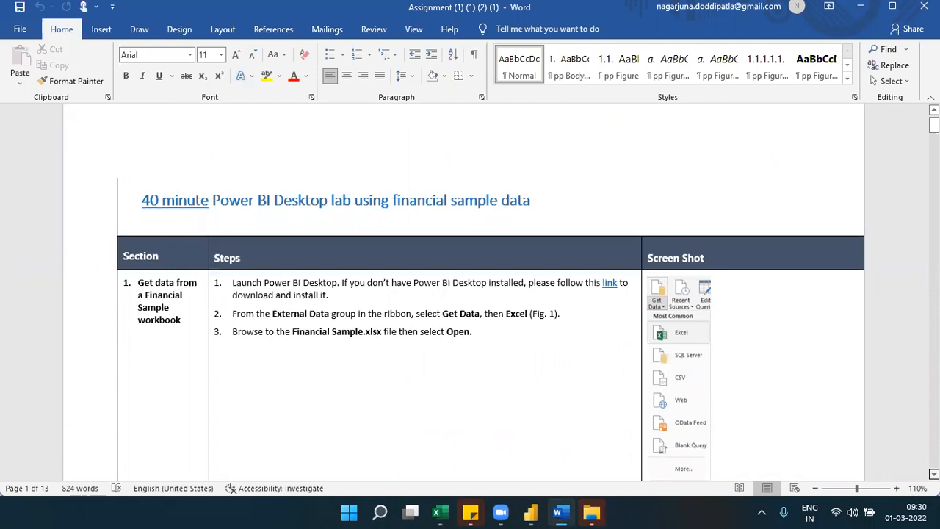
pyautogui.scroll(-6, 470, 293)
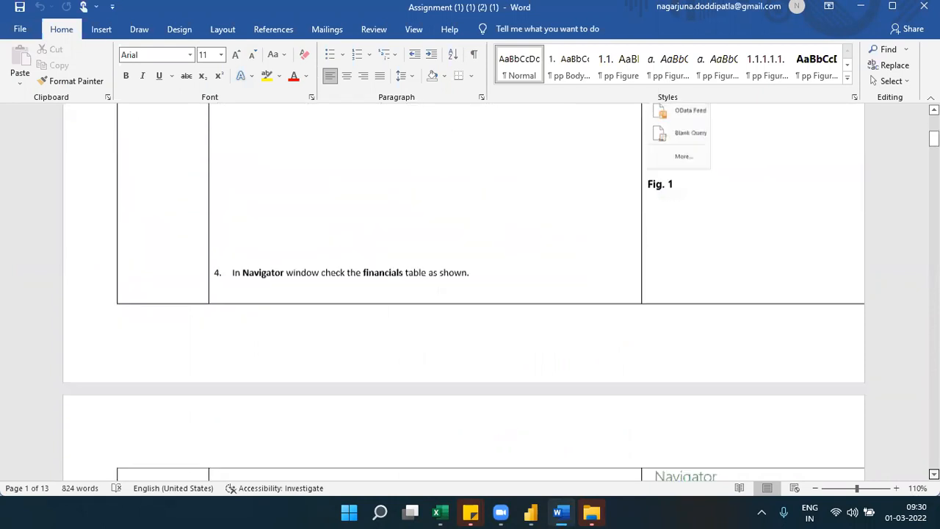
pyautogui.scroll(-5, 470, 294)
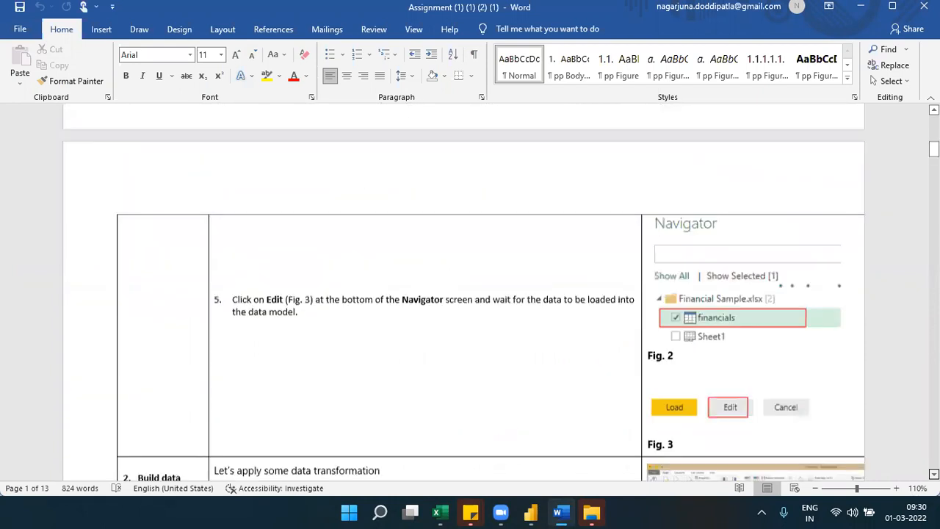
pyautogui.scroll(-6, 469, 294)
pyautogui.scroll(-8, 470, 293)
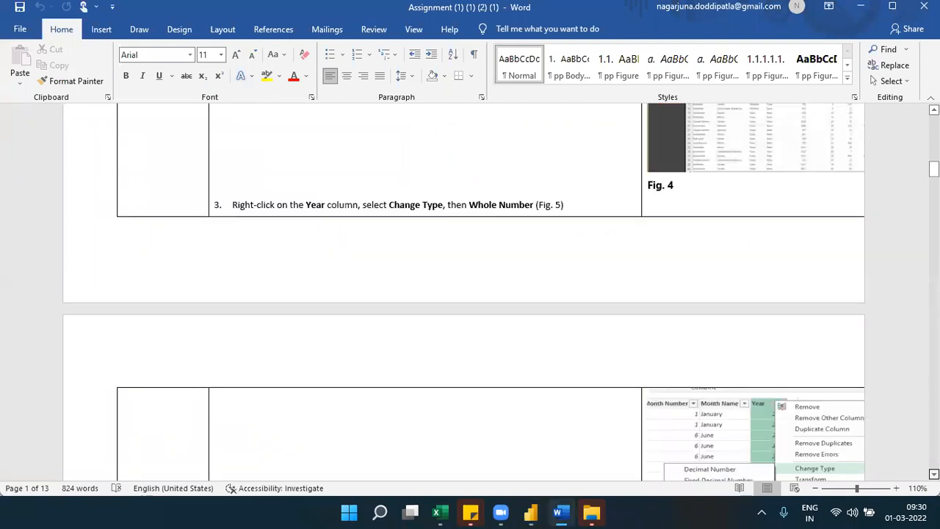
pyautogui.scroll(-5, 470, 294)
pyautogui.scroll(-6, 470, 294)
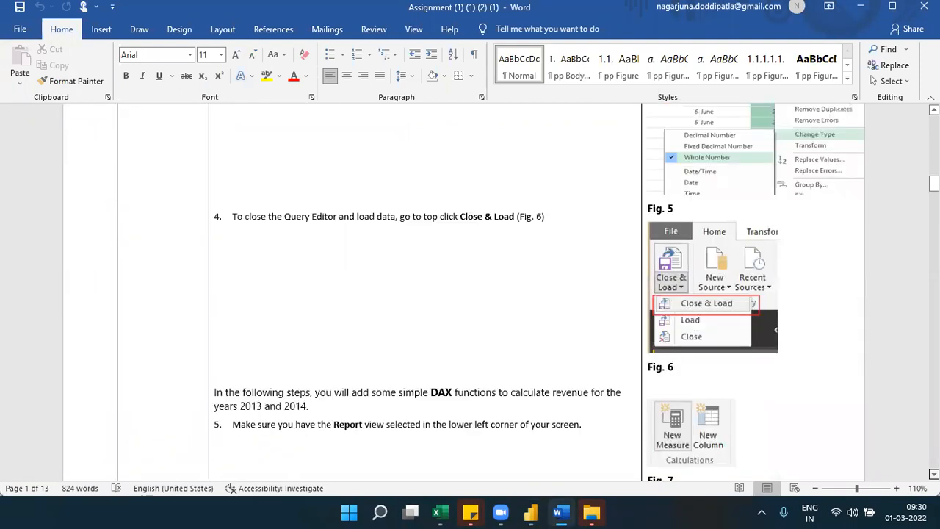
pyautogui.scroll(-9, 470, 294)
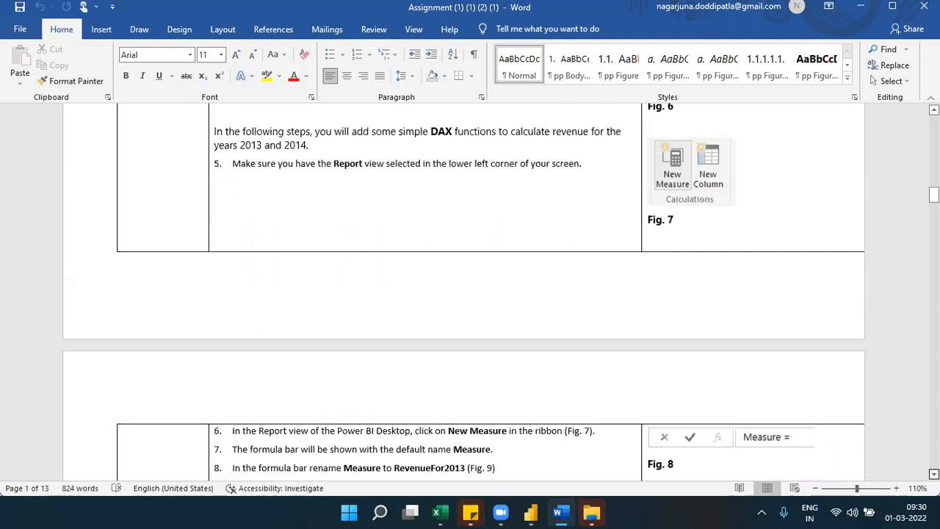
pyautogui.scroll(-5, 470, 294)
pyautogui.scroll(-6, 470, 293)
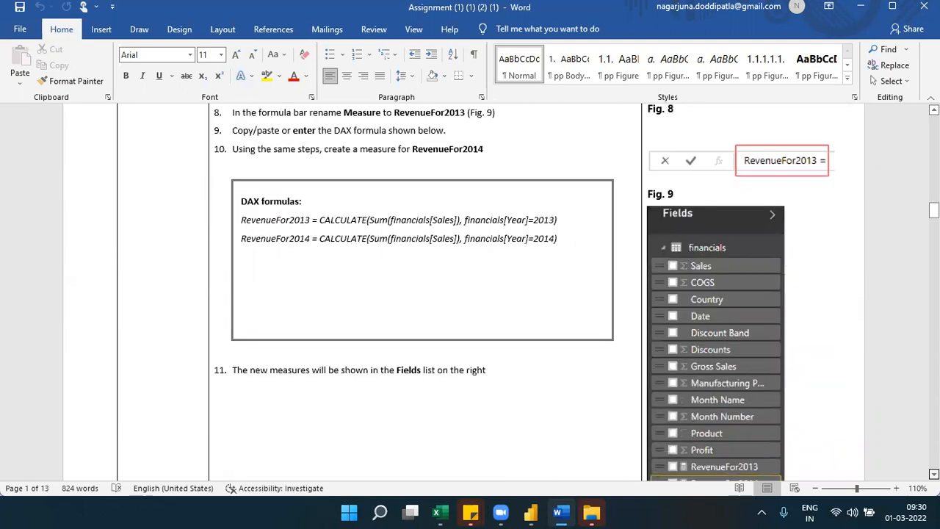
pyautogui.scroll(-14, 470, 293)
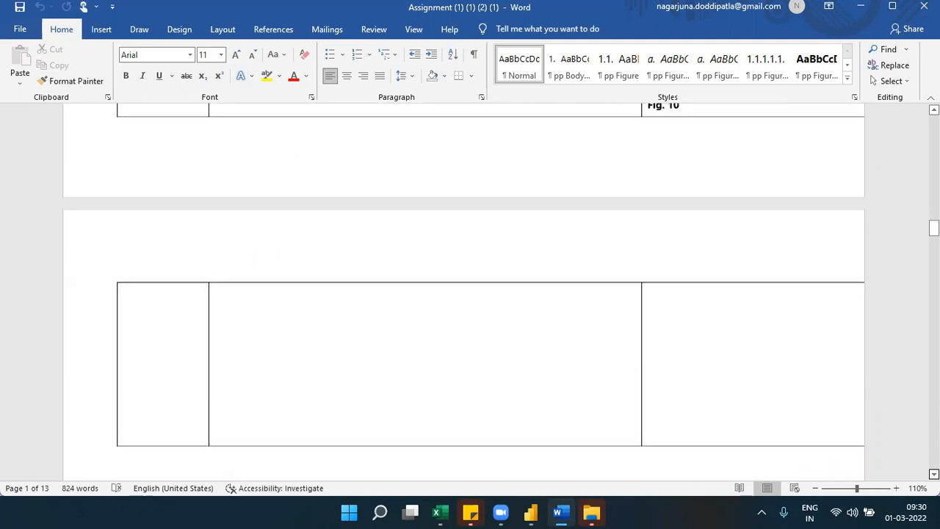
pyautogui.scroll(-20, 470, 293)
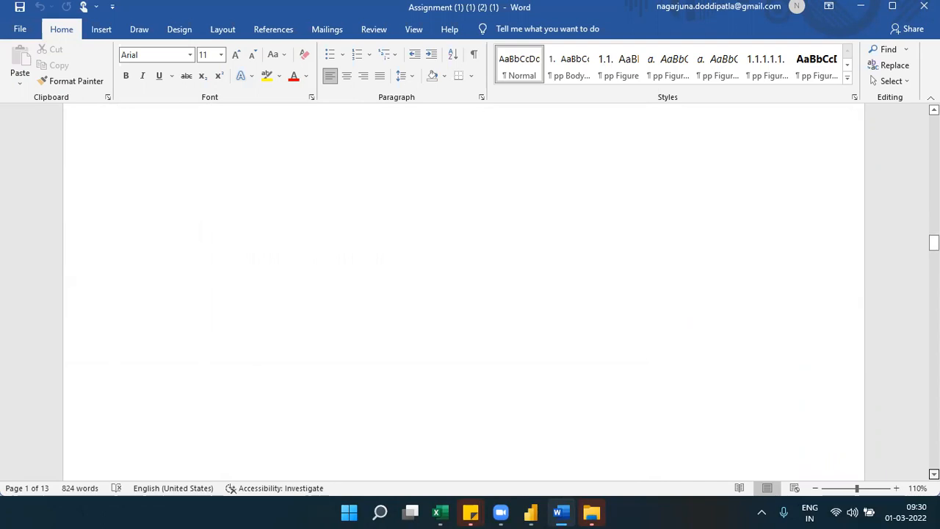
# Examine the assignment's visualization steps for the Gross Sales by Country filled map and the Gross Sales and Discounts combo chart
pyautogui.scroll(-3, 470, 293)
pyautogui.scroll(-5, 470, 294)
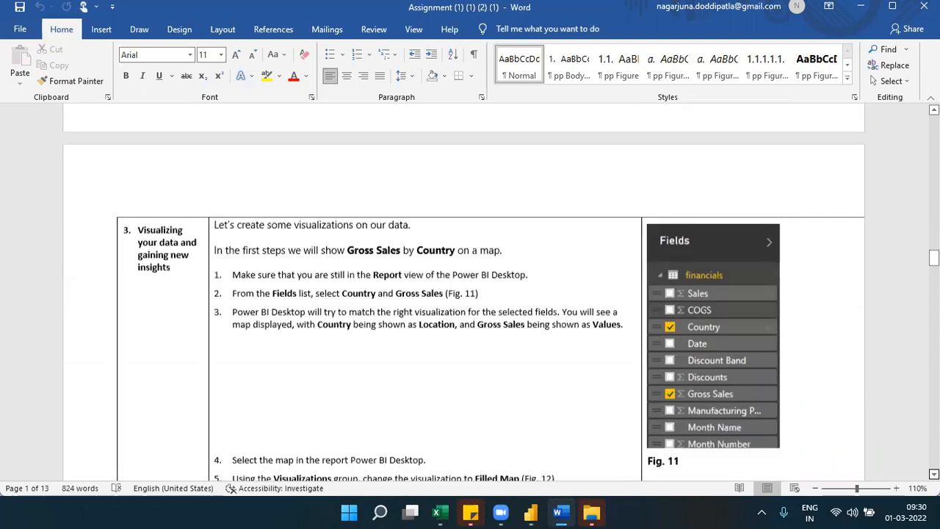
pyautogui.scroll(-8, 470, 294)
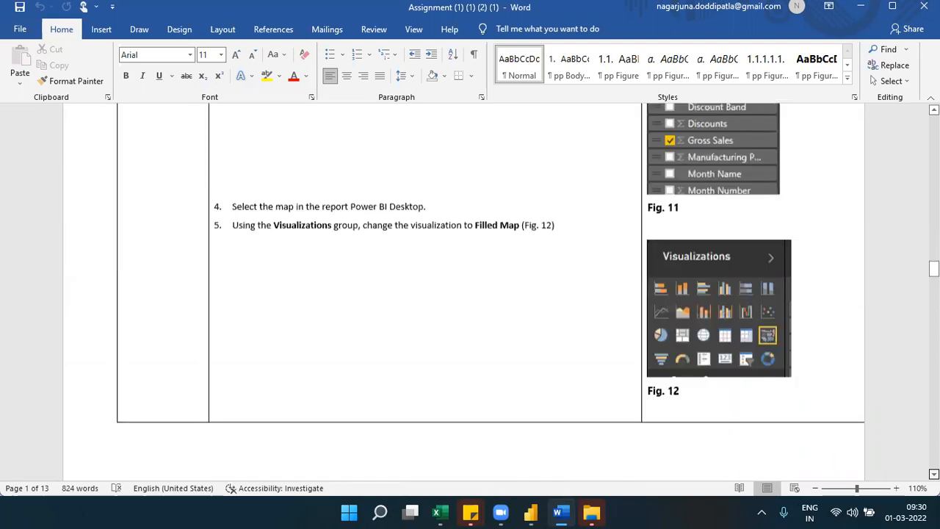
pyautogui.scroll(-14, 470, 294)
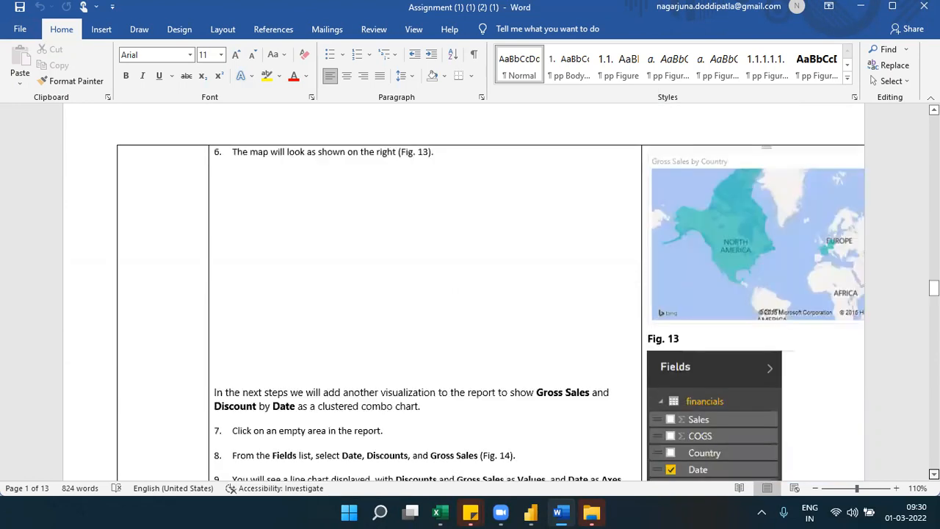
pyautogui.scroll(-3, 470, 293)
pyautogui.scroll(-8, 470, 293)
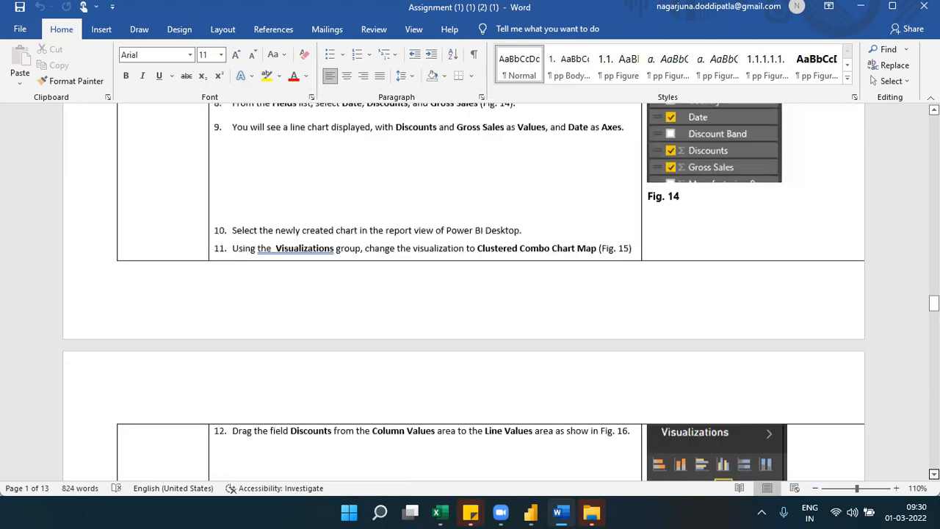
pyautogui.scroll(-5, 470, 294)
pyautogui.scroll(-6, 469, 294)
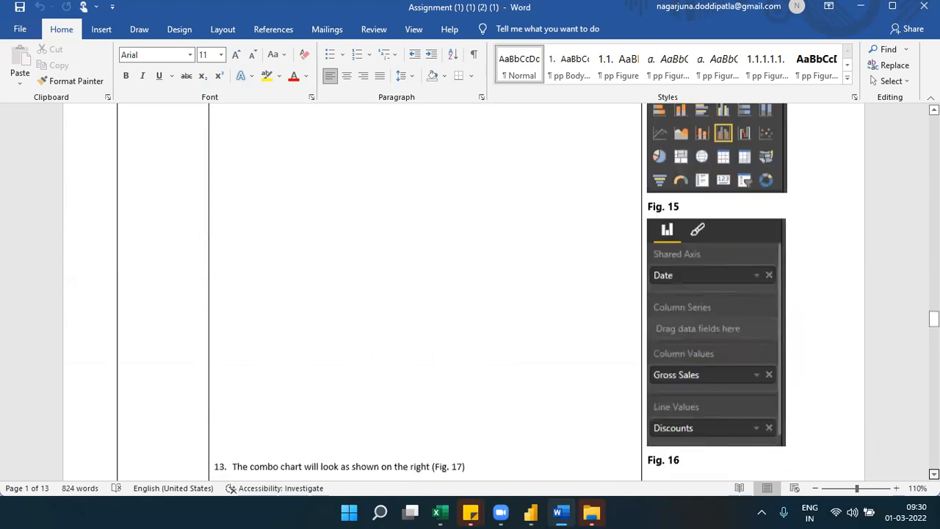
pyautogui.scroll(-14, 470, 294)
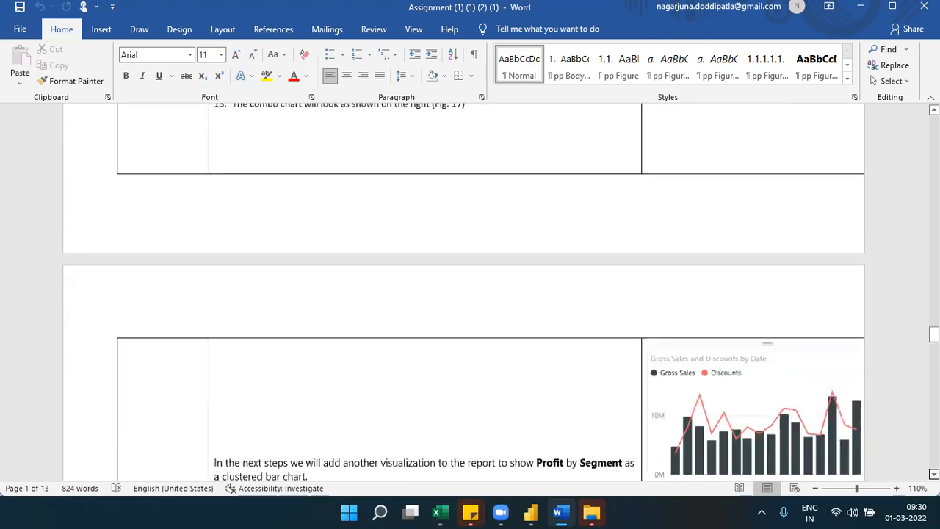
# Examine the assignment's steps for the Profit by Segment bar chart, the scatter chart and the final report figure
pyautogui.scroll(-5, 470, 294)
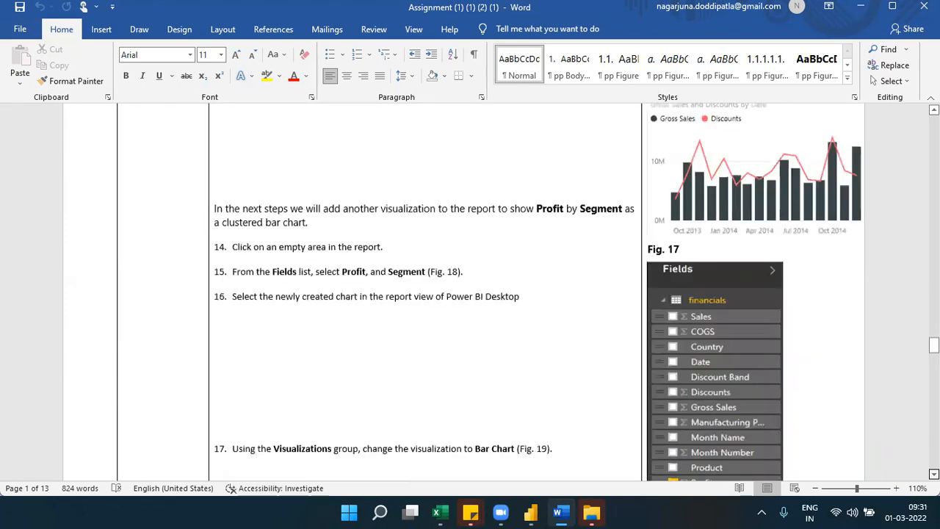
pyautogui.scroll(-11, 470, 293)
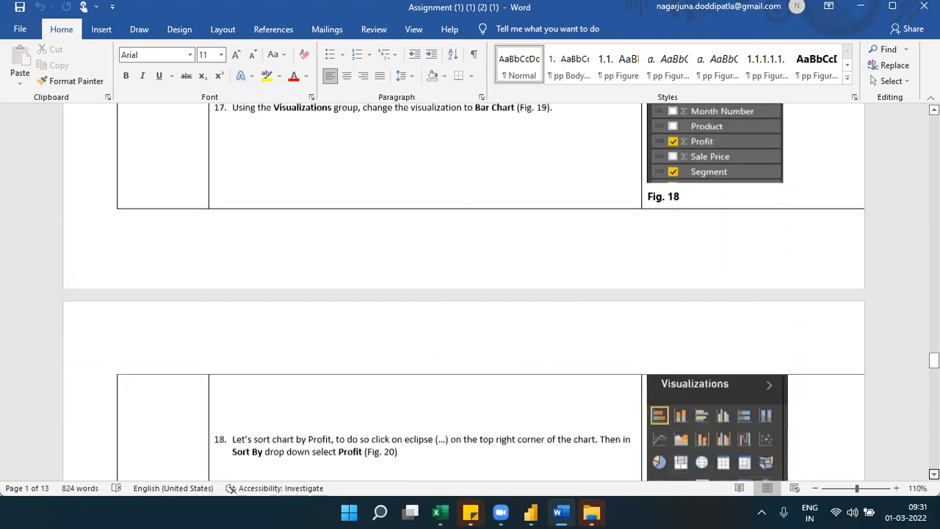
pyautogui.scroll(-5, 469, 294)
pyautogui.scroll(-7, 470, 294)
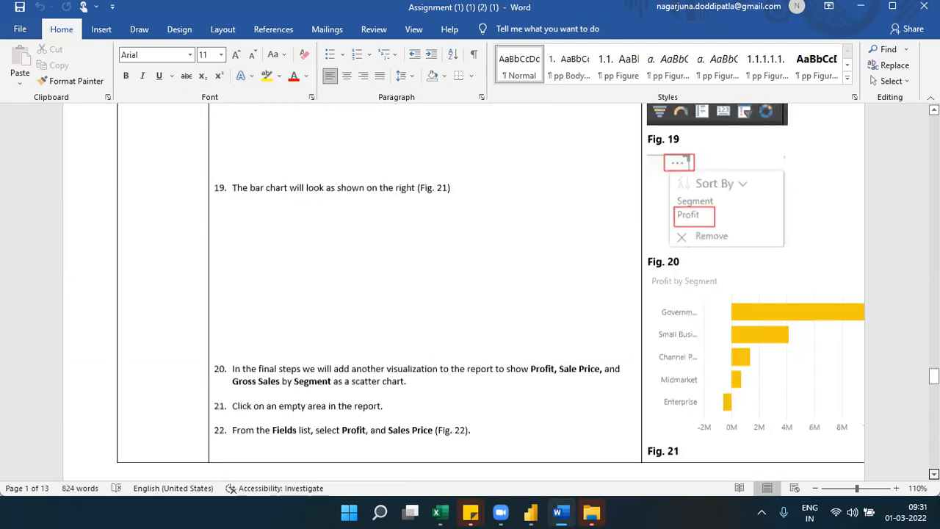
pyautogui.scroll(-13, 469, 294)
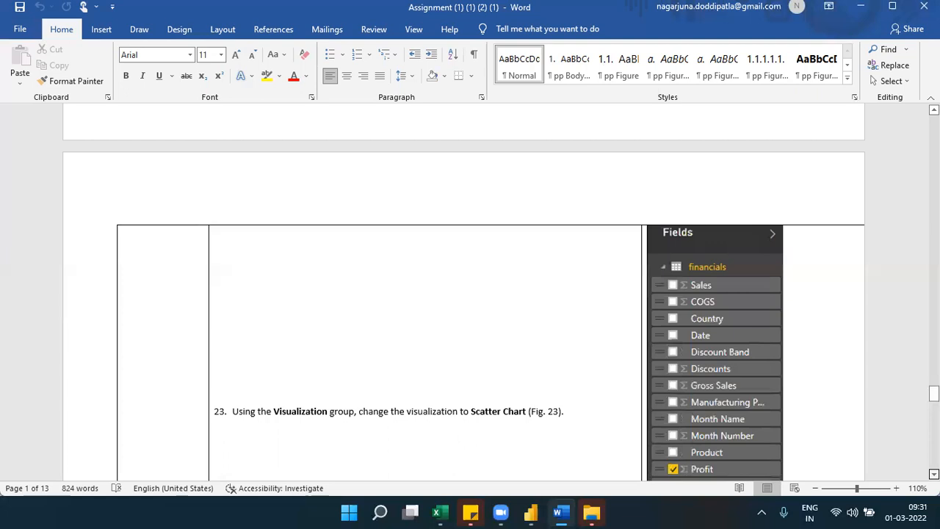
pyautogui.scroll(-3, 470, 294)
pyautogui.scroll(-5, 470, 293)
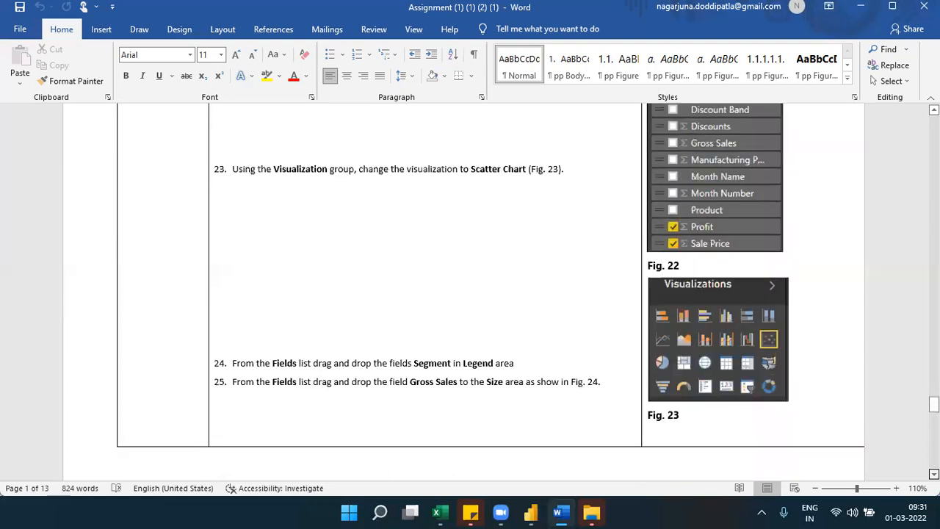
pyautogui.scroll(-7, 470, 294)
pyautogui.scroll(-15, 470, 294)
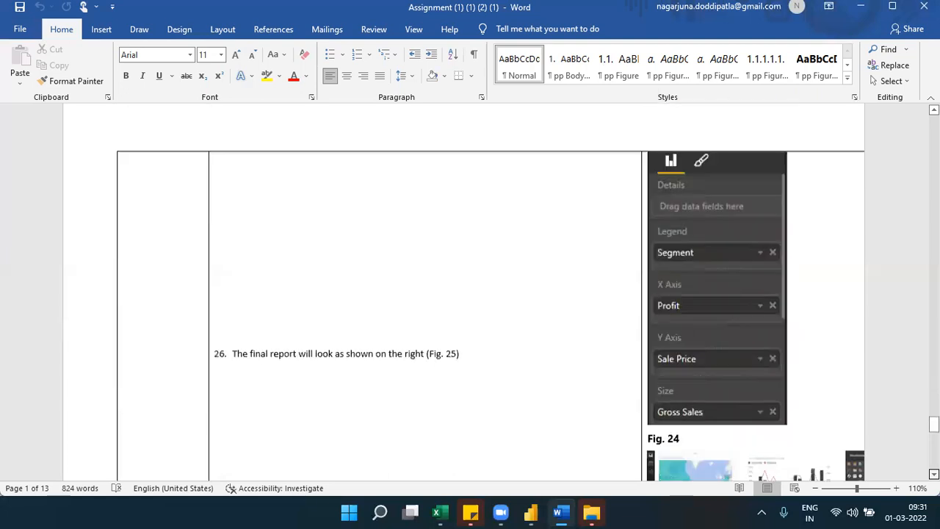
pyautogui.scroll(-5, 470, 294)
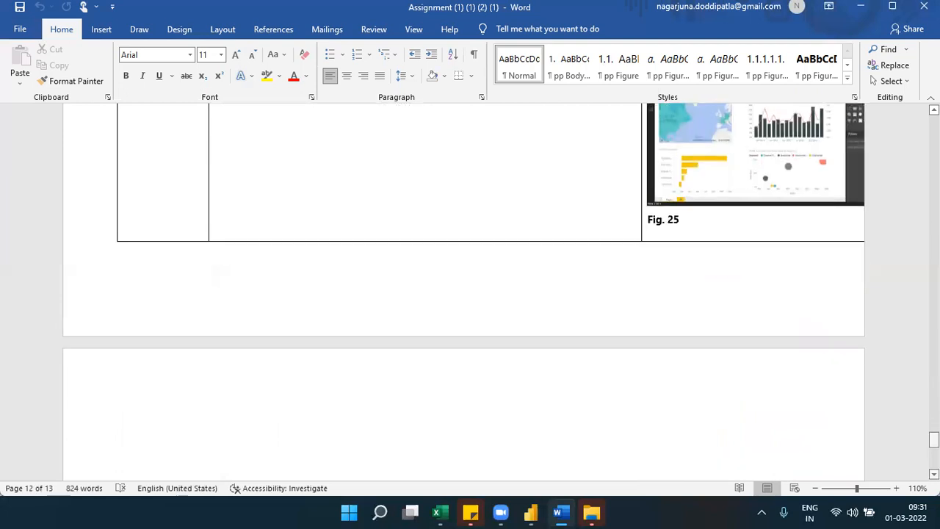
# Return to the start of the lab document and highlight the Financial Sample.xlsx file name in its third step, then clear the highlight
pyautogui.moveTo(933, 439); pyautogui.dragTo(934, 127)
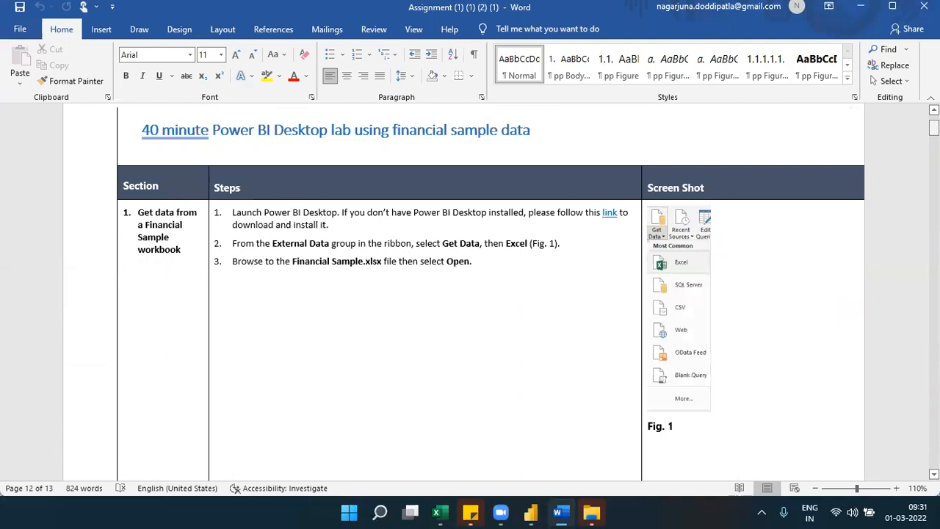
pyautogui.click(381, 263)
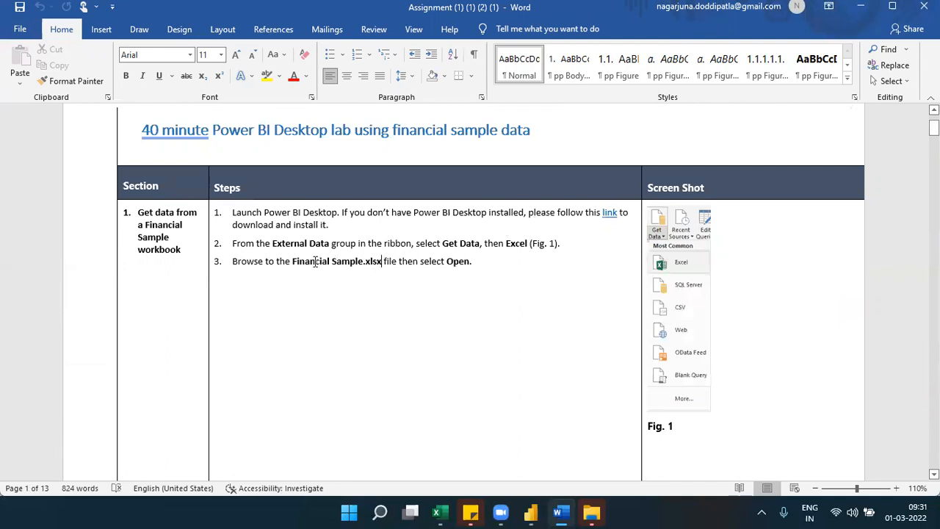
pyautogui.moveTo(315, 261); pyautogui.dragTo(308, 262)
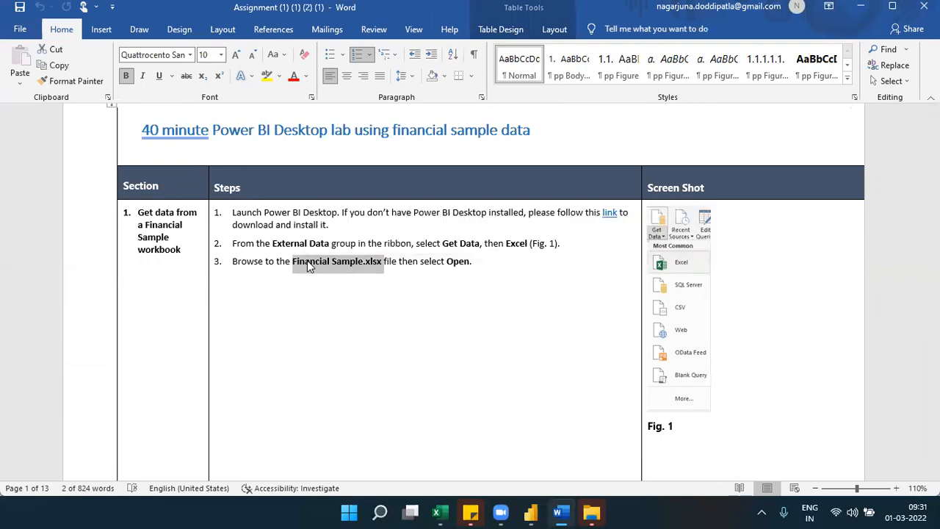
pyautogui.click(309, 265)
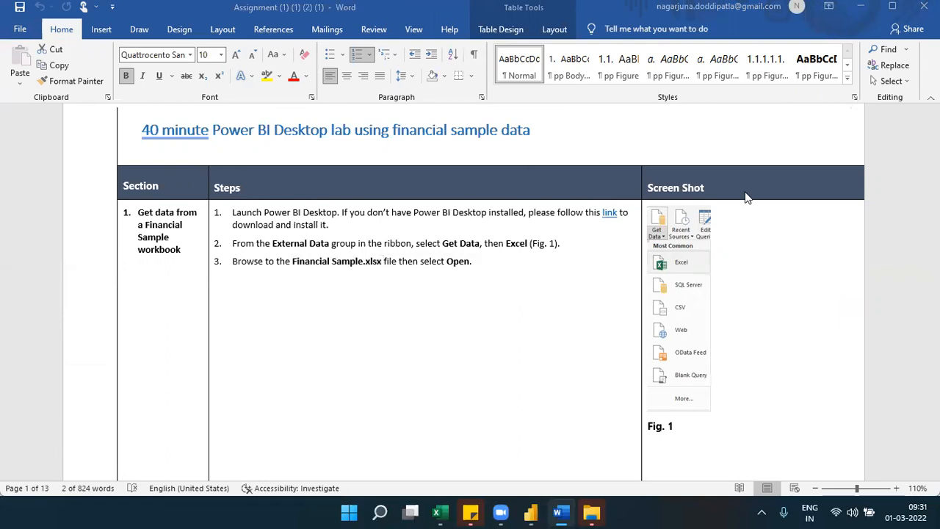
pyautogui.click(886, 223)
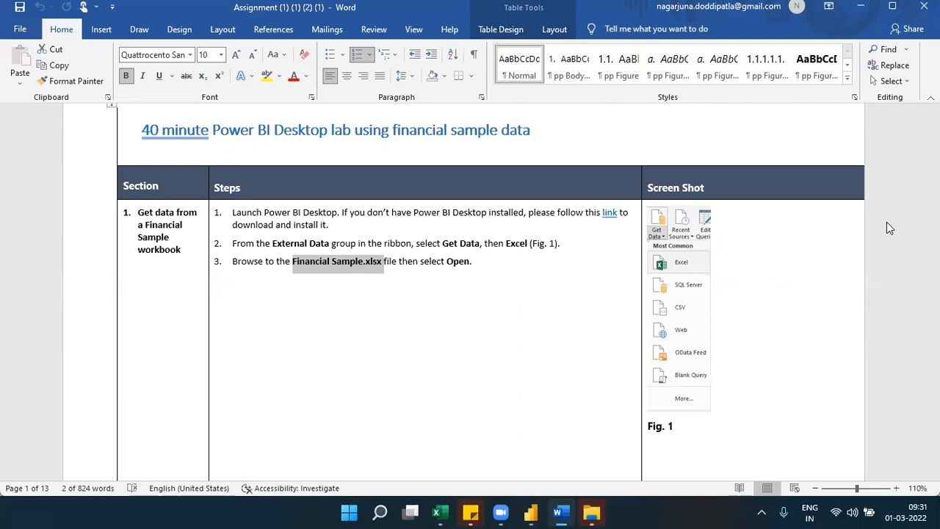
pyautogui.click(887, 222)
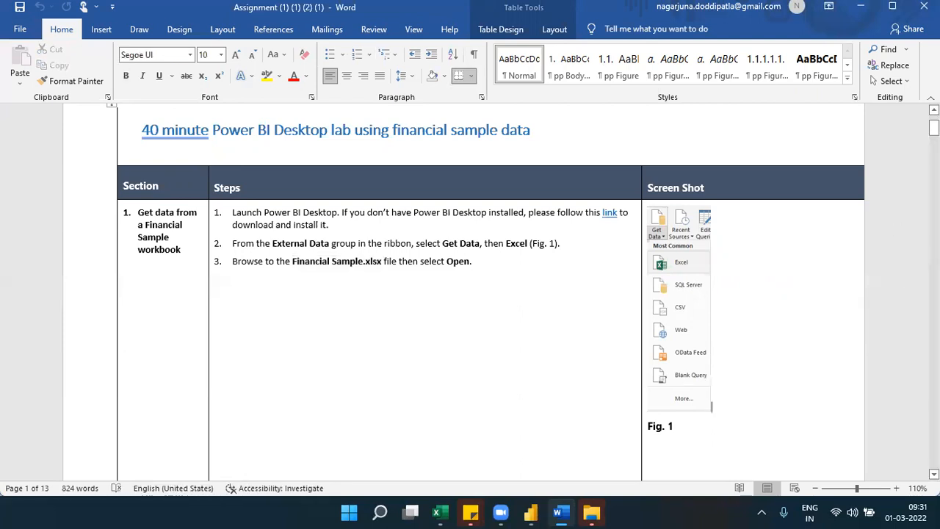
# Review the lab again from the Navigator step through the Year column type change and revenue measures to the Gross Sales map
pyautogui.scroll(-5, 462, 294)
pyautogui.scroll(-8, 463, 293)
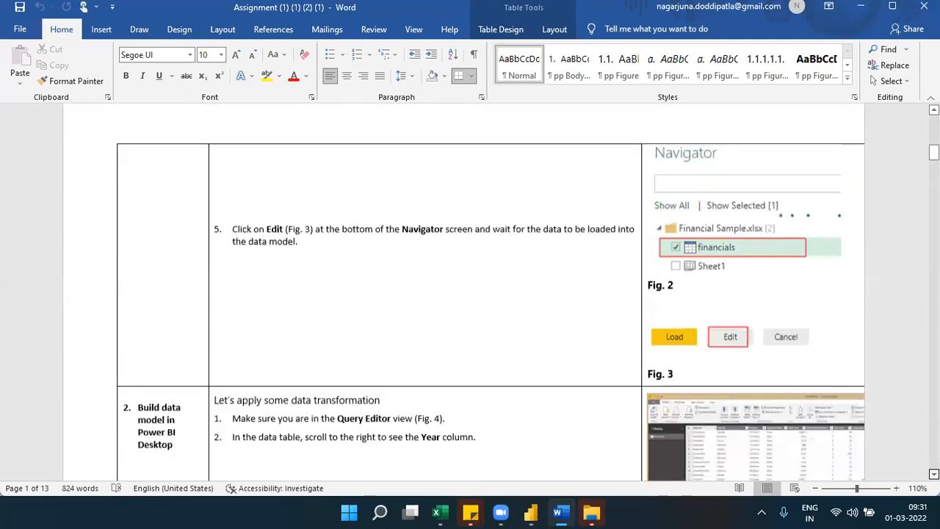
pyautogui.scroll(-9, 463, 294)
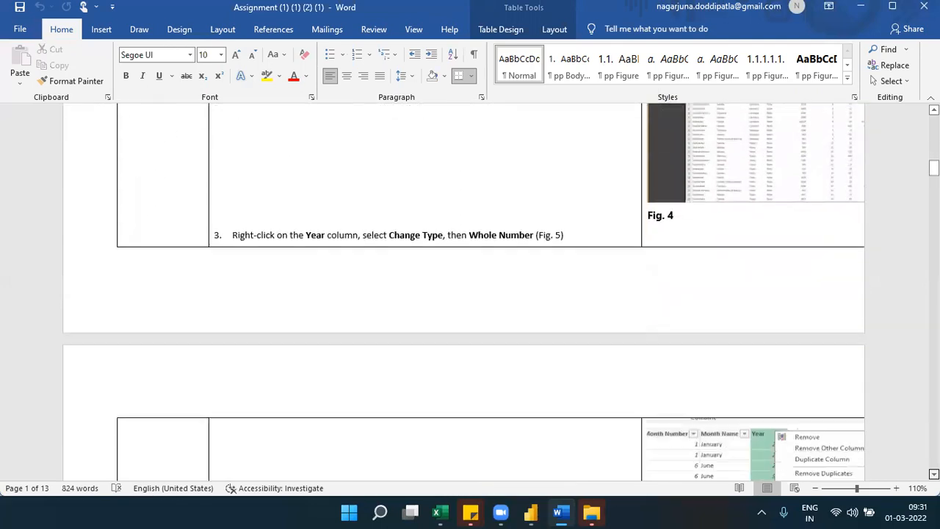
pyautogui.scroll(-9, 463, 294)
pyautogui.scroll(-9, 463, 294)
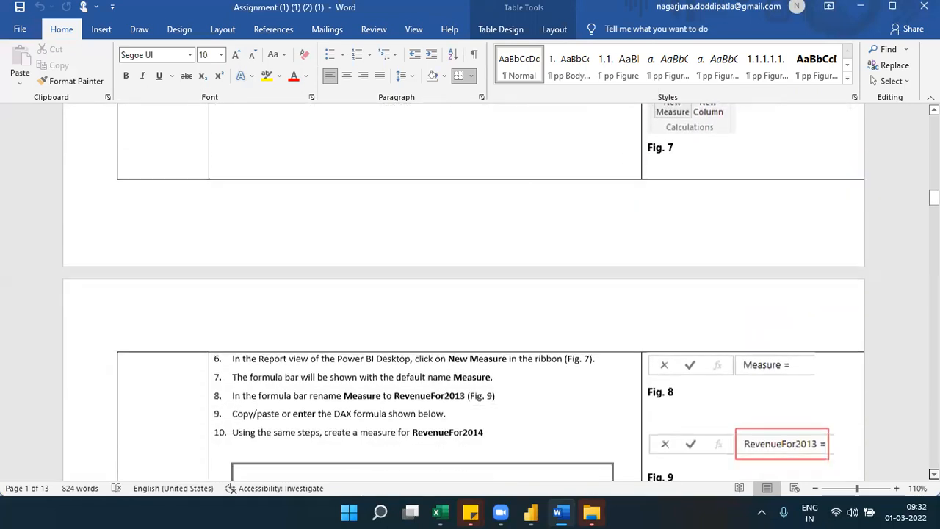
pyautogui.scroll(-9, 462, 294)
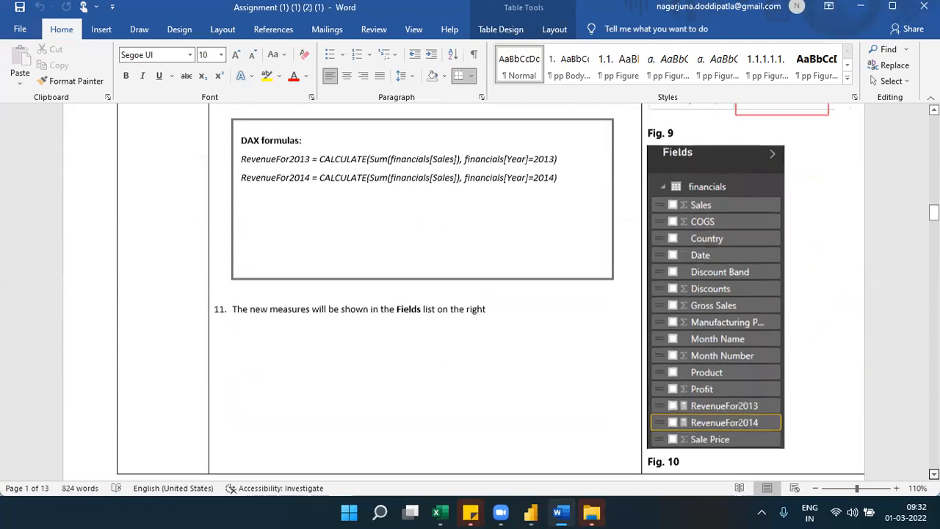
pyautogui.scroll(-8, 463, 293)
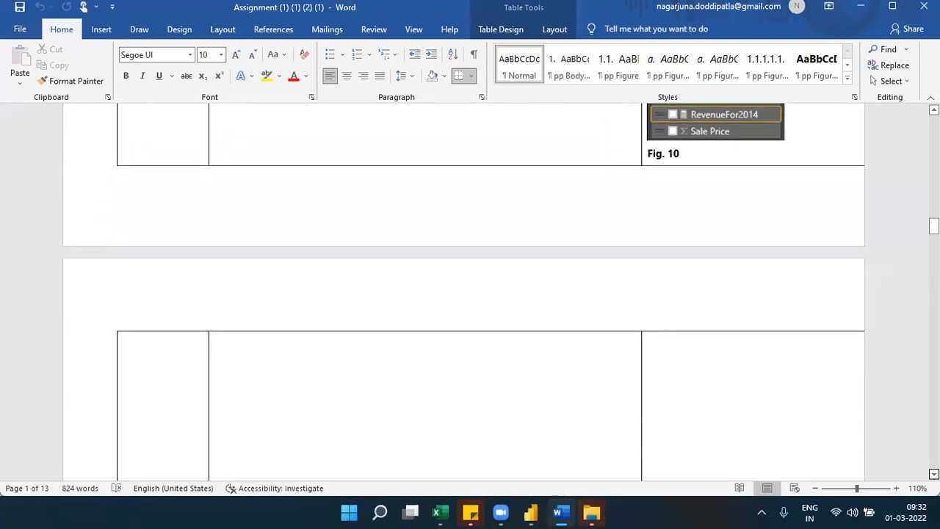
pyautogui.scroll(-10, 463, 294)
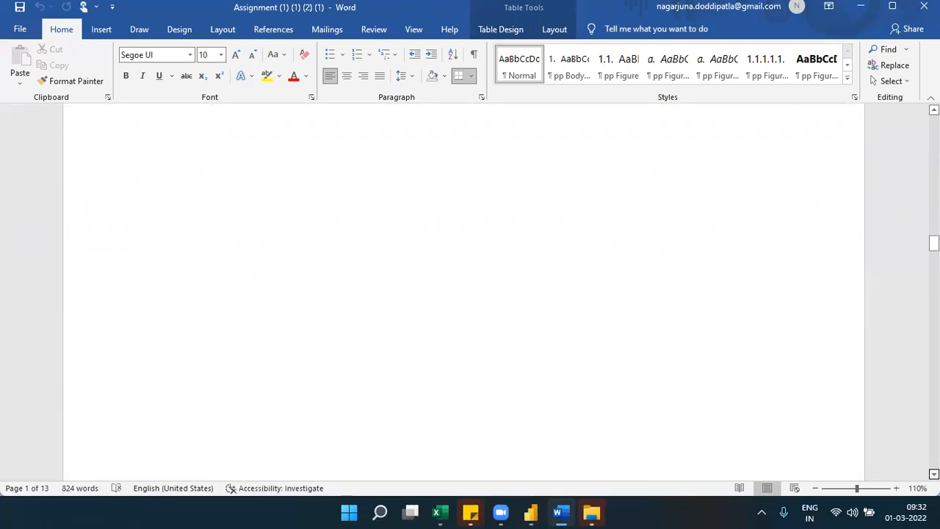
pyautogui.scroll(-8, 462, 293)
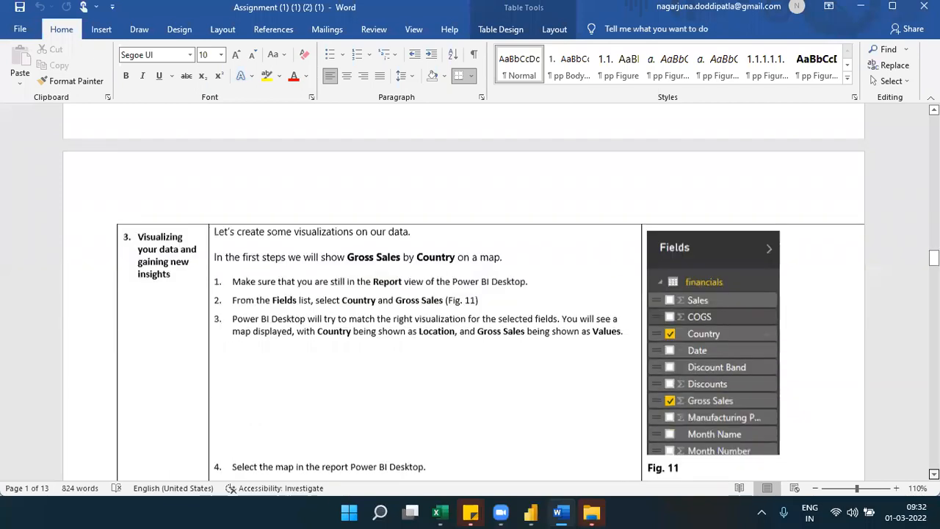
pyautogui.scroll(-2, 462, 294)
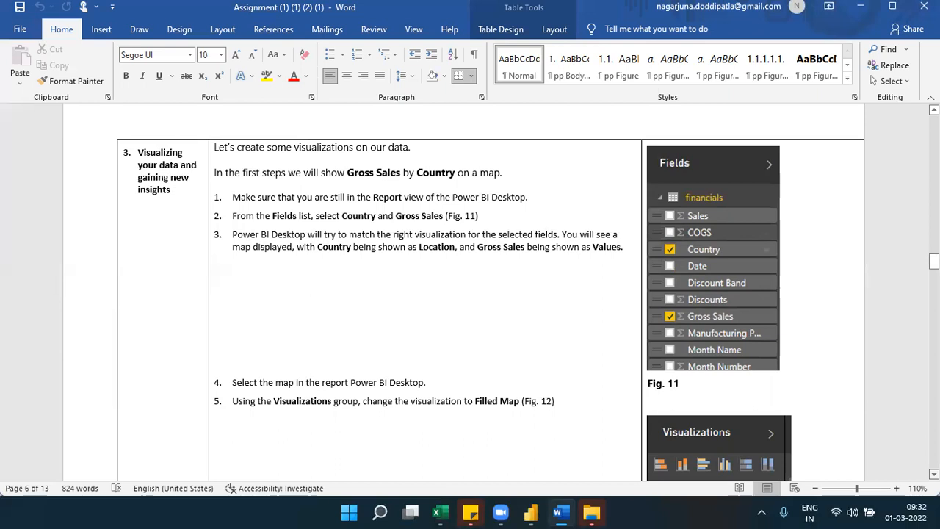
# Highlight the Financial Sample.xlsx file name in the lab's first section and close the Assignment document
pyautogui.moveTo(933, 260); pyautogui.dragTo(933, 126)
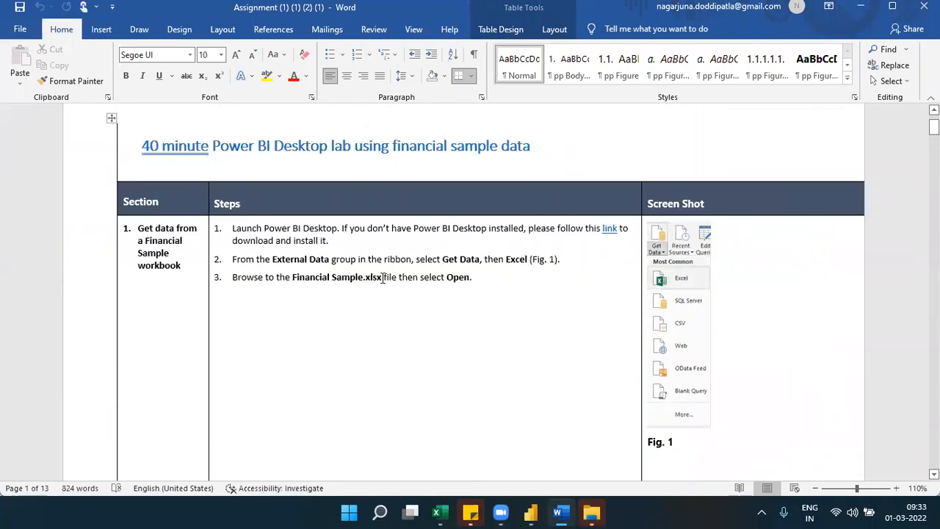
pyautogui.moveTo(383, 277); pyautogui.dragTo(304, 281)
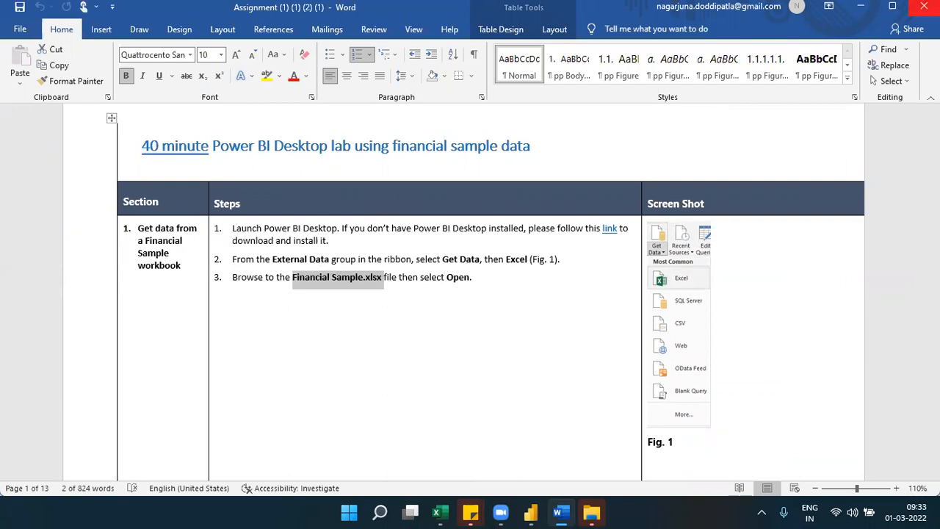
pyautogui.click(924, 6)
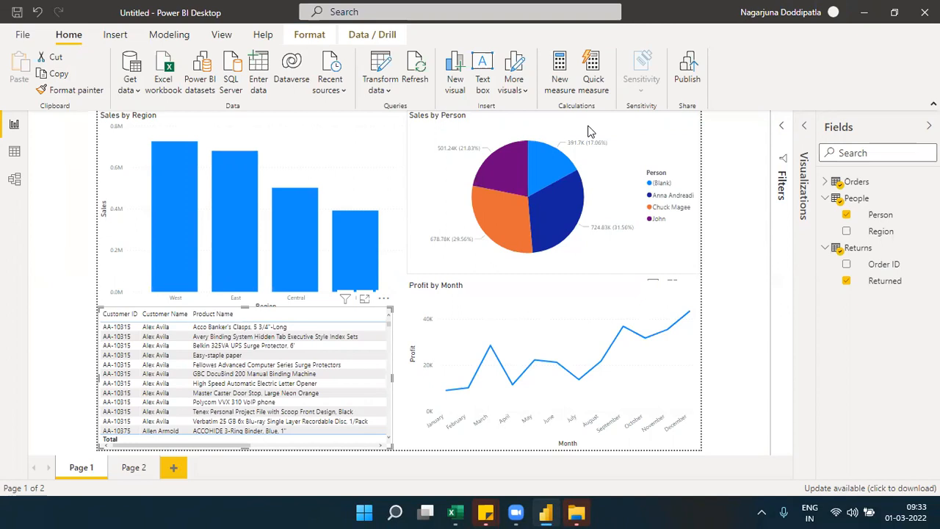
# Select the Sales by Person pie chart on the Power BI report page
pyautogui.click(556, 165)
pyautogui.click(556, 164)
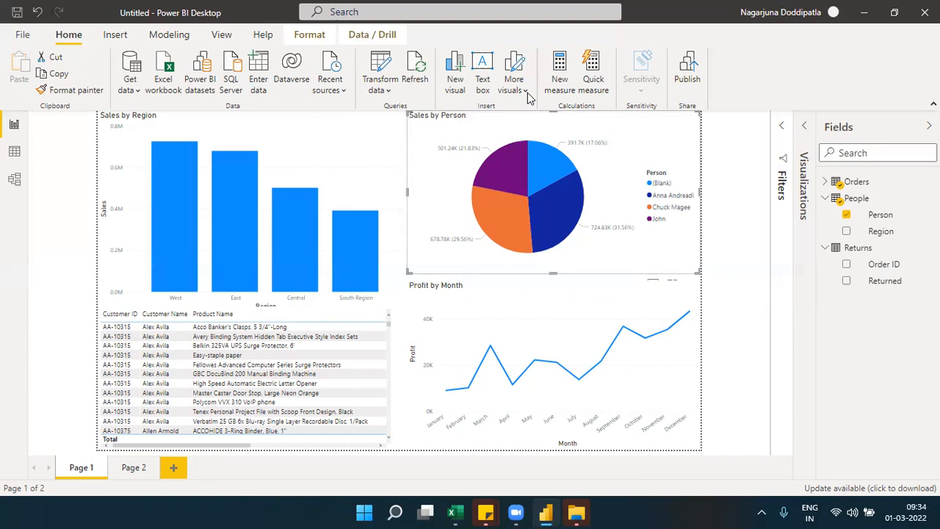
# Launch Notepad with the Windows Run command notepad and note the contact's phone number and e-mail address
pyautogui.press('super+r')
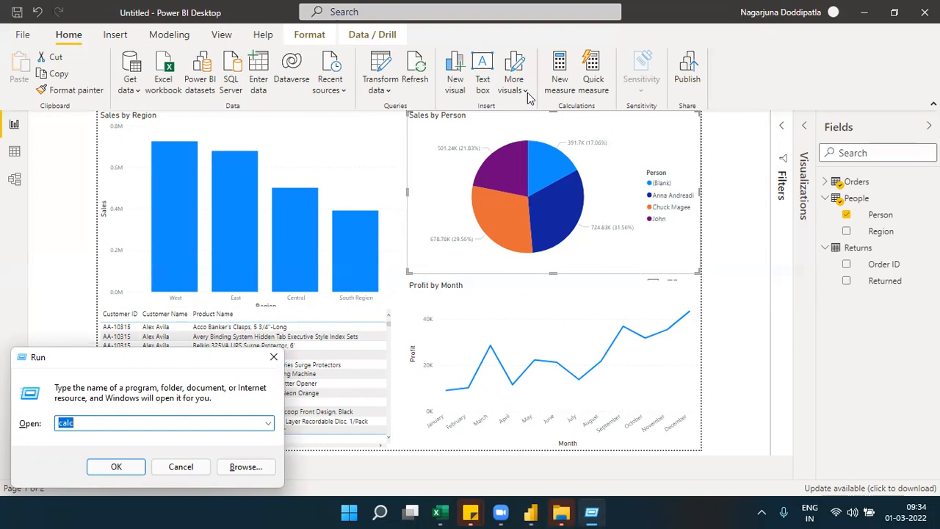
pyautogui.click(599, 513)
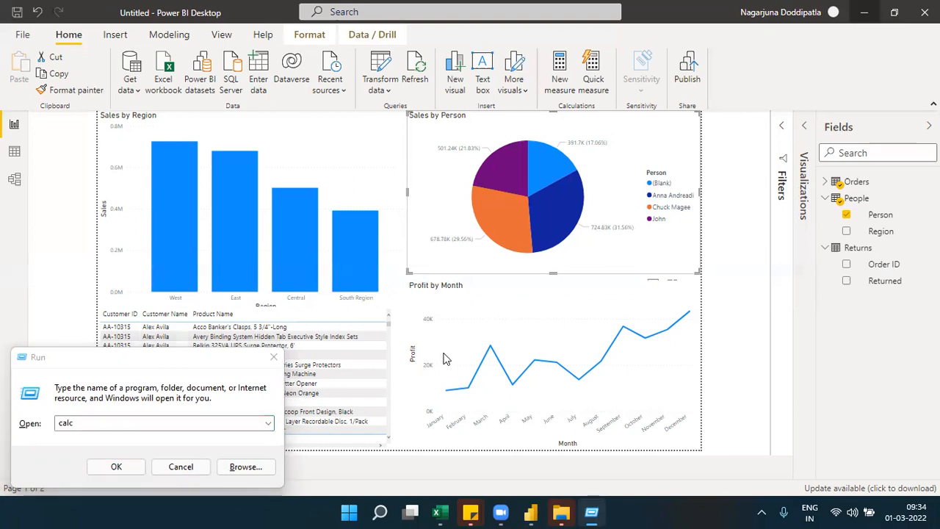
pyautogui.click(121, 426)
pyautogui.press('BackSpace')
pyautogui.press('BackSpace')
pyautogui.press('BackSpace')
pyautogui.press('BackSpace')
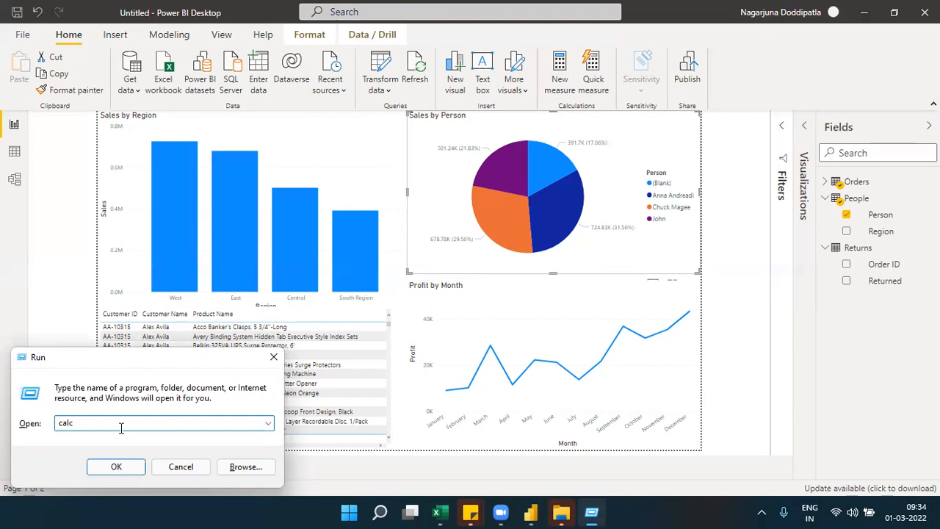
pyautogui.write('notepad')
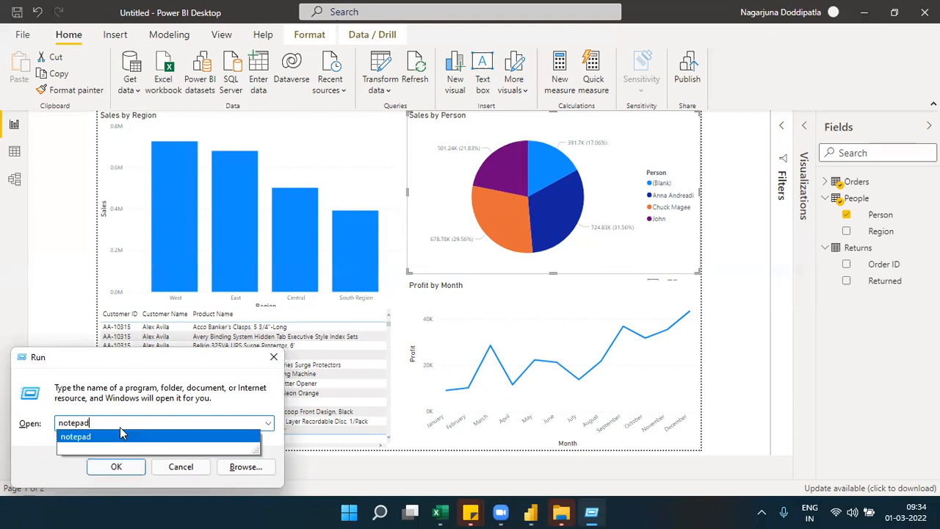
pyautogui.press('Return')
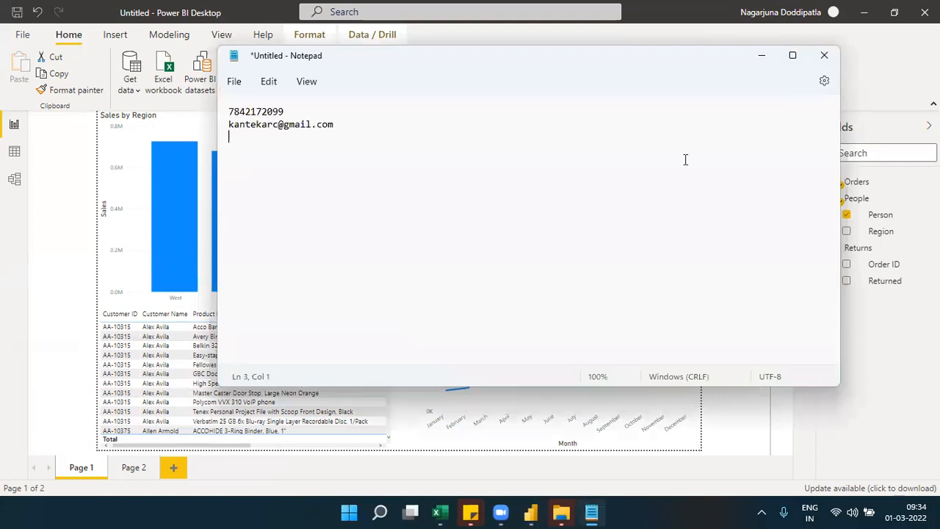
# Minimize the Notepad window and collapse the report's Fields pane, leaving no visual selected
pyautogui.click(771, 60)
pyautogui.click(928, 126)
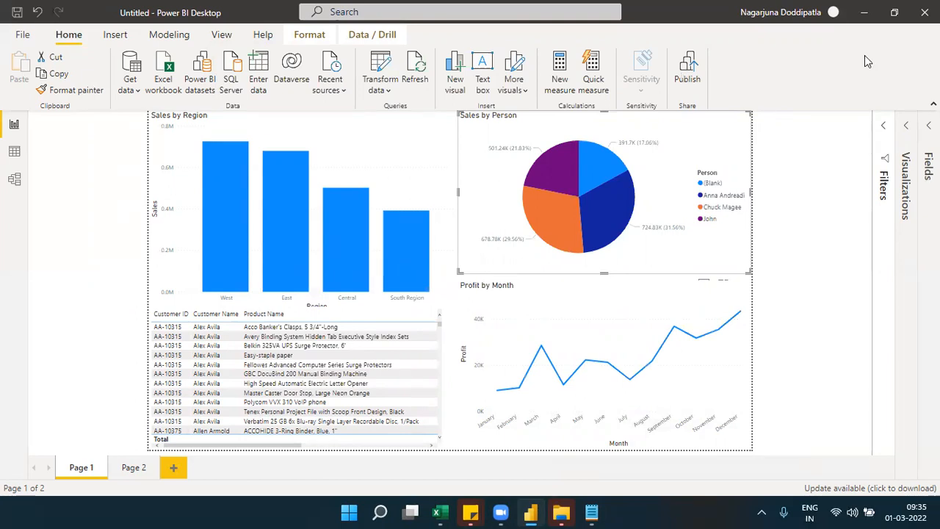
pyautogui.click(791, 189)
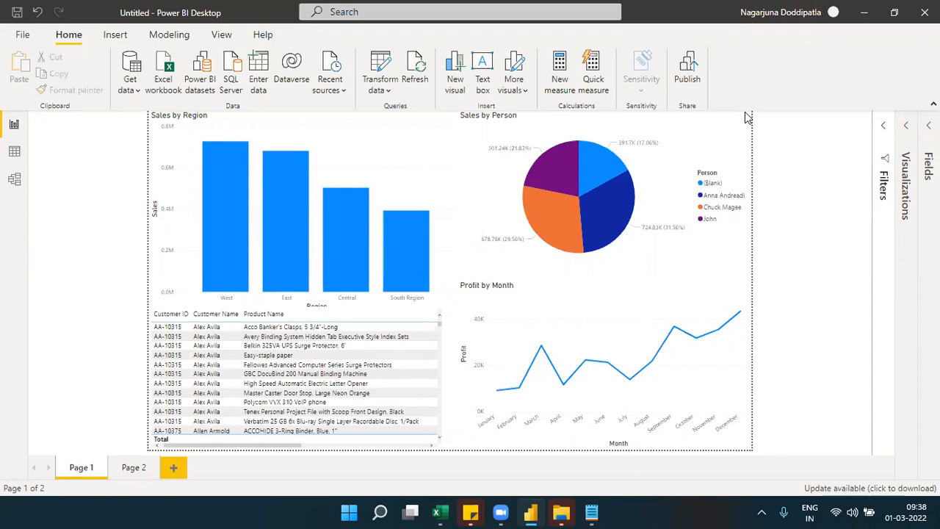
# Look over the common data sources available for importing data, and close the list without choosing one
pyautogui.moveTo(562, 200)
pyautogui.click(138, 92)
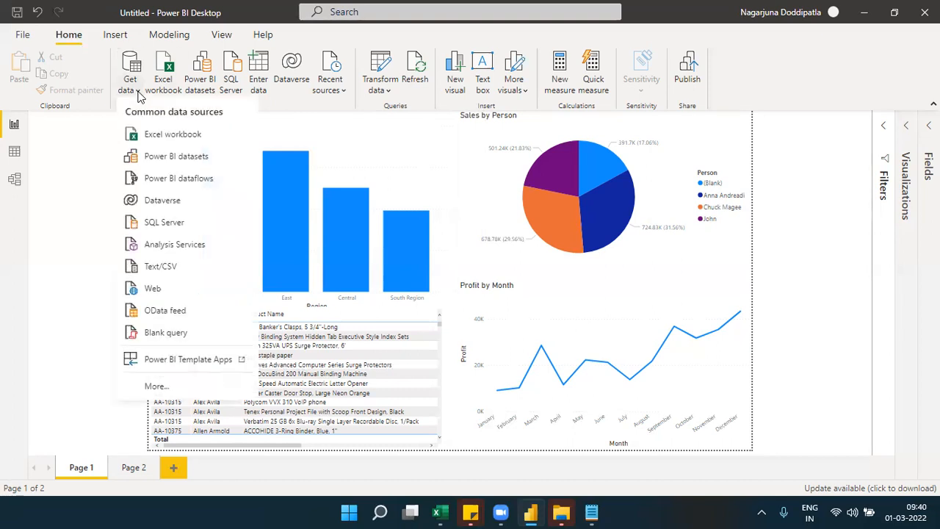
pyautogui.click(802, 146)
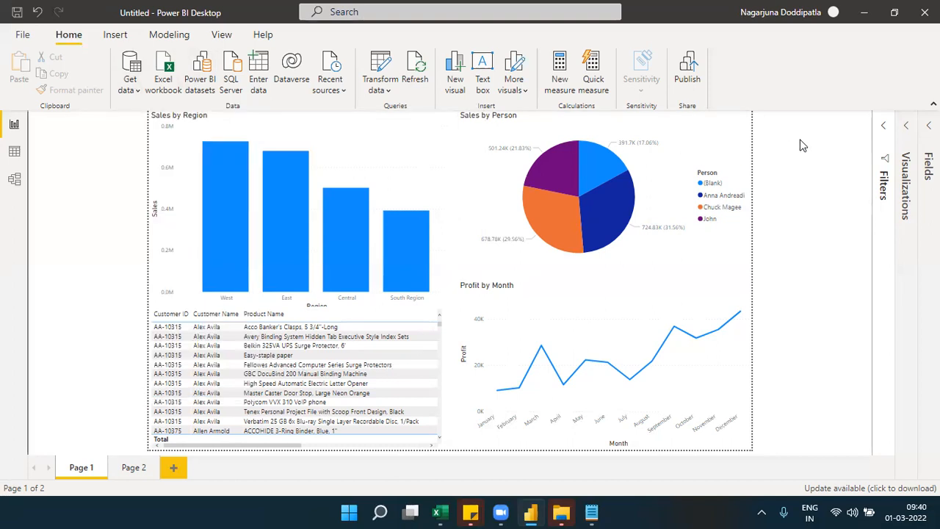